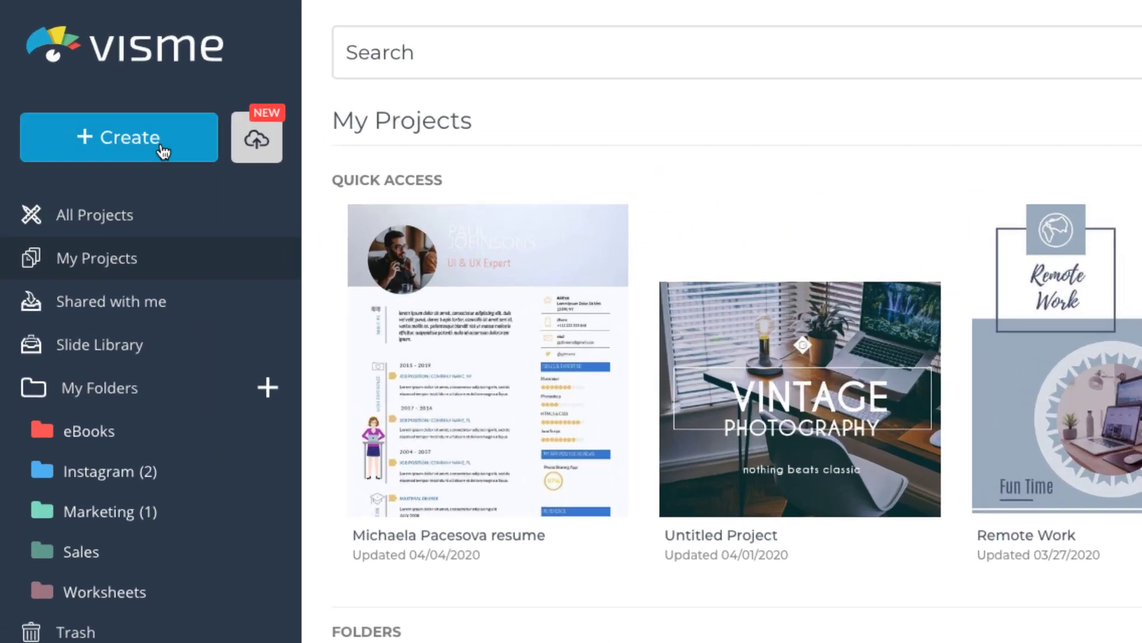
# Start a new project and browse the Documents templates under Reports
pyautogui.click(93, 88)
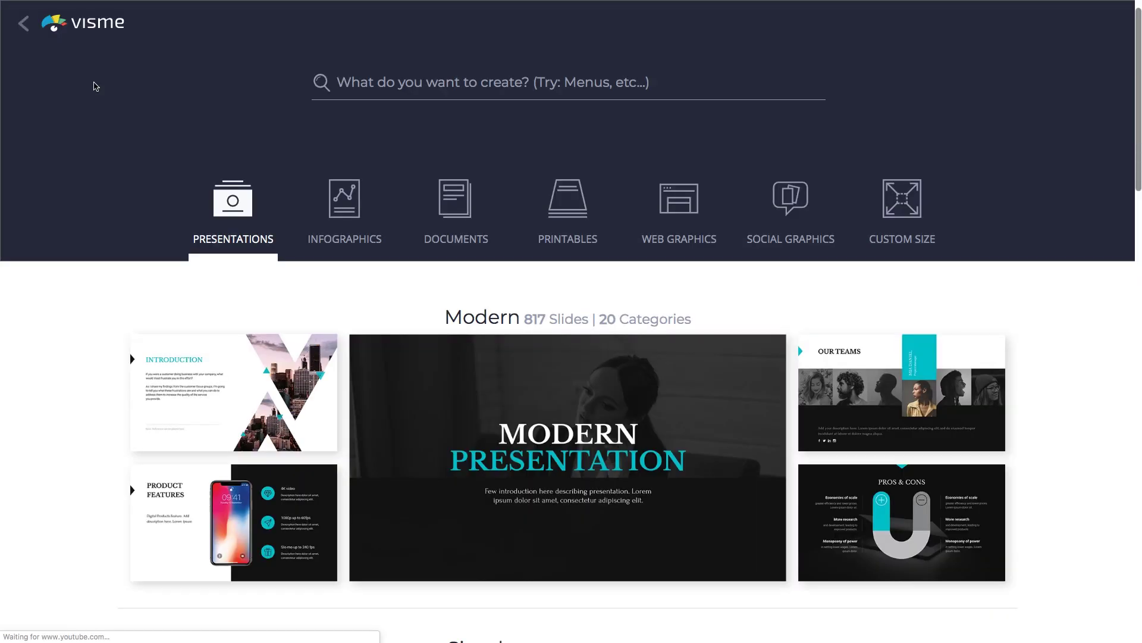
pyautogui.click(464, 205)
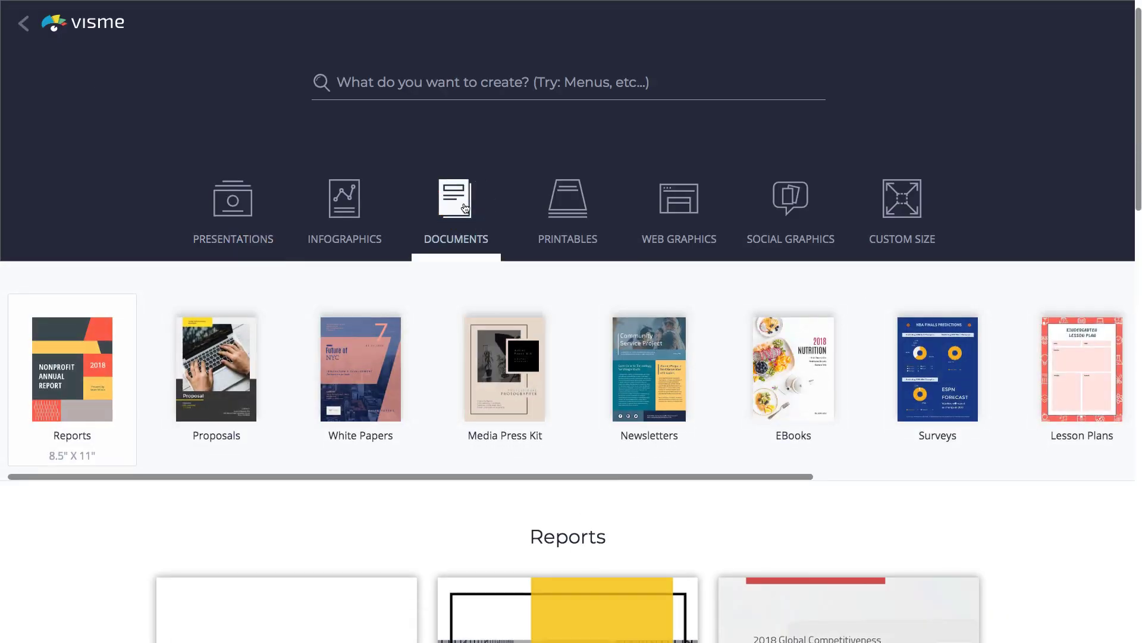
pyautogui.scroll(-9, 464, 206)
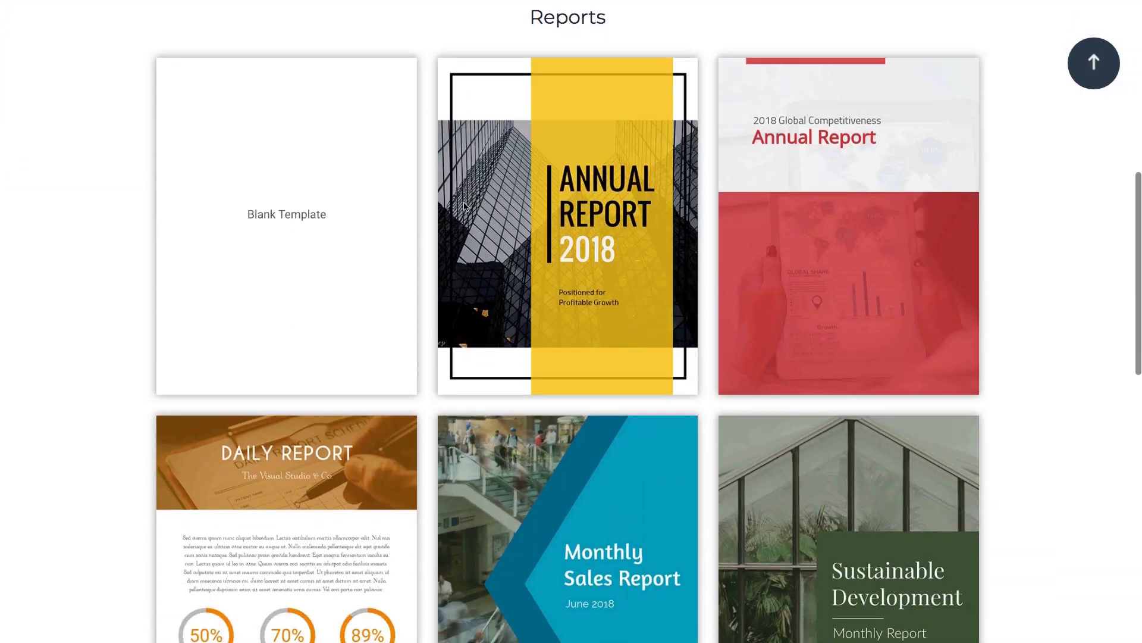
pyautogui.scroll(-3, 465, 206)
pyautogui.scroll(10, 464, 206)
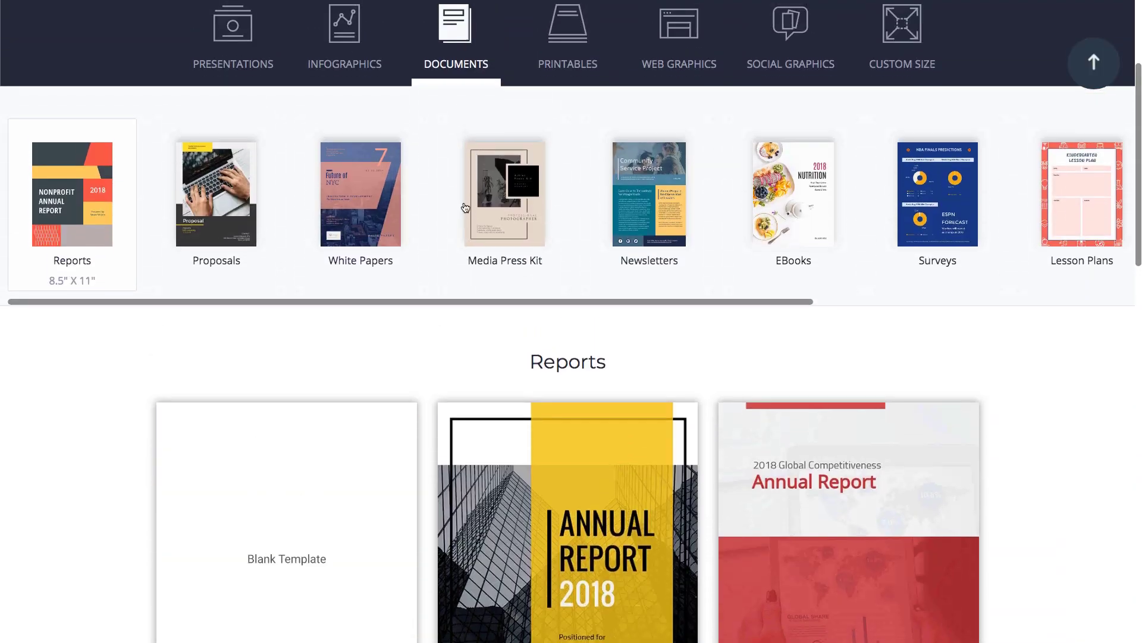
pyautogui.scroll(3, 465, 208)
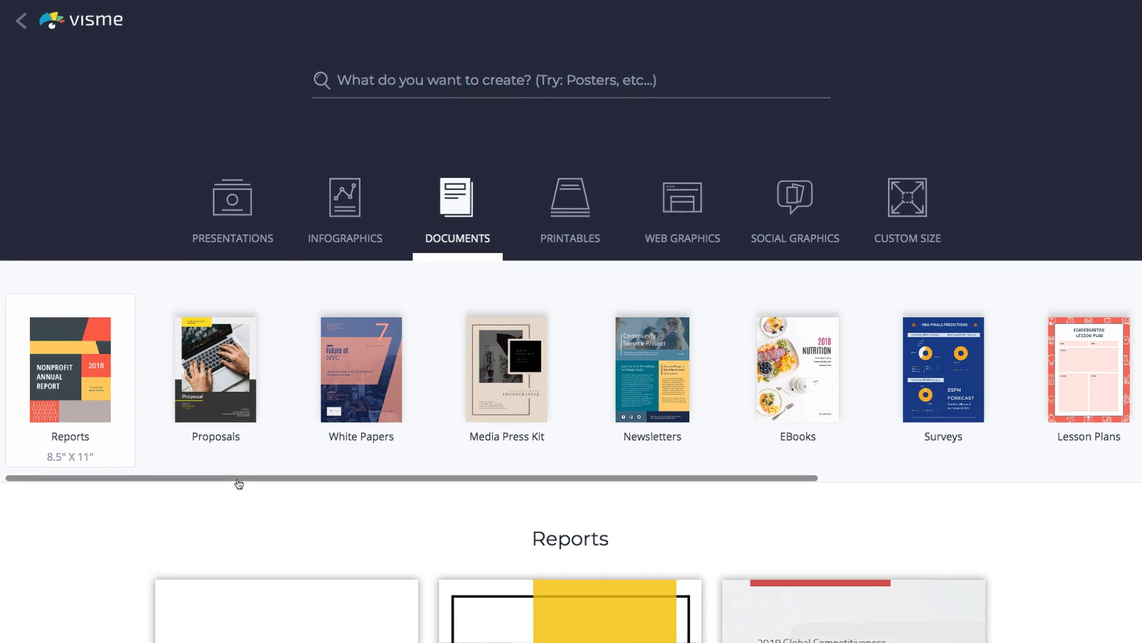
pyautogui.moveTo(242, 476); pyautogui.dragTo(446, 476)
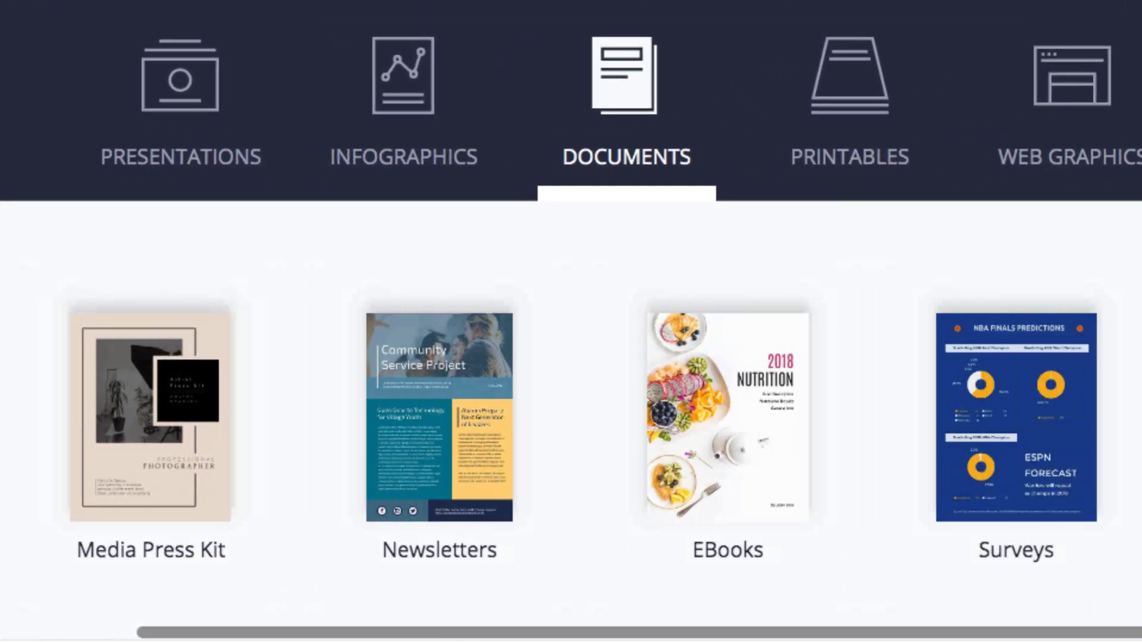
pyautogui.hscroll(5, 571, 417)
pyautogui.hscroll(-10, 571, 417)
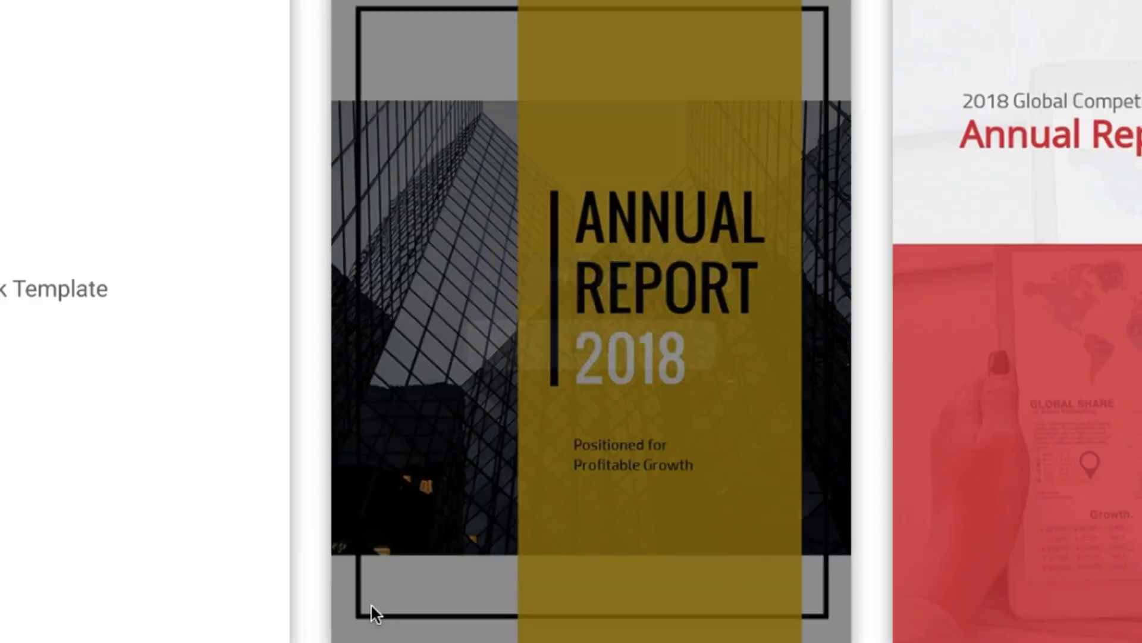
# Preview the pages of the yellow Annual Report 2018 template and use it
pyautogui.moveTo(546, 367)
pyautogui.click(649, 296)
pyautogui.scroll(-5, 597, 259)
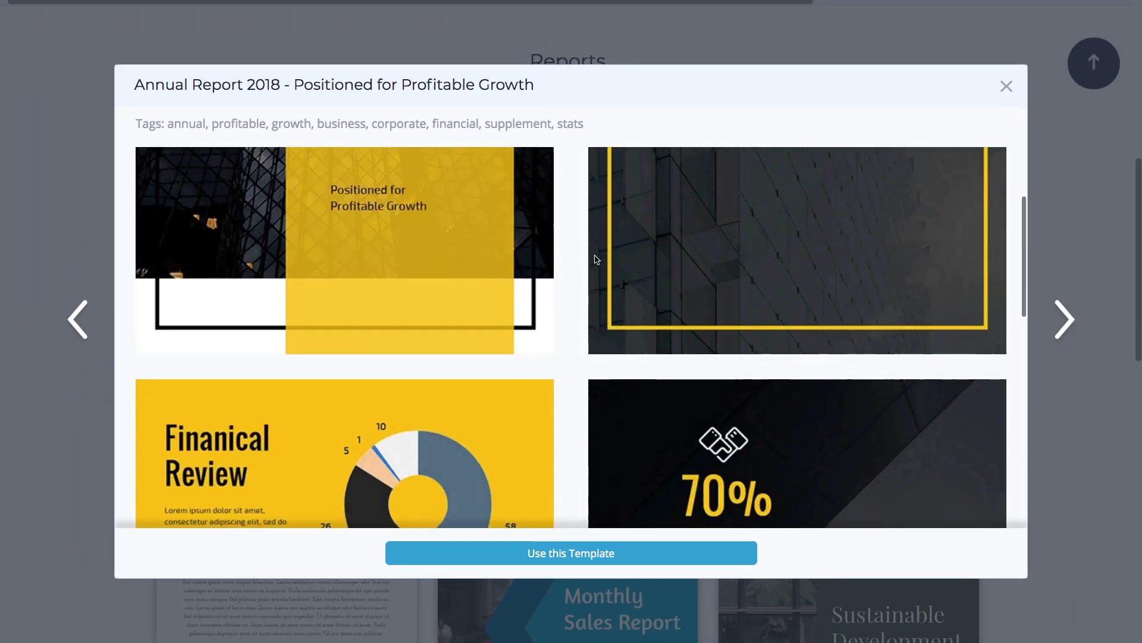
pyautogui.scroll(-5, 597, 259)
# Rename the project to 'Annual Report 2020'
pyautogui.click(583, 553)
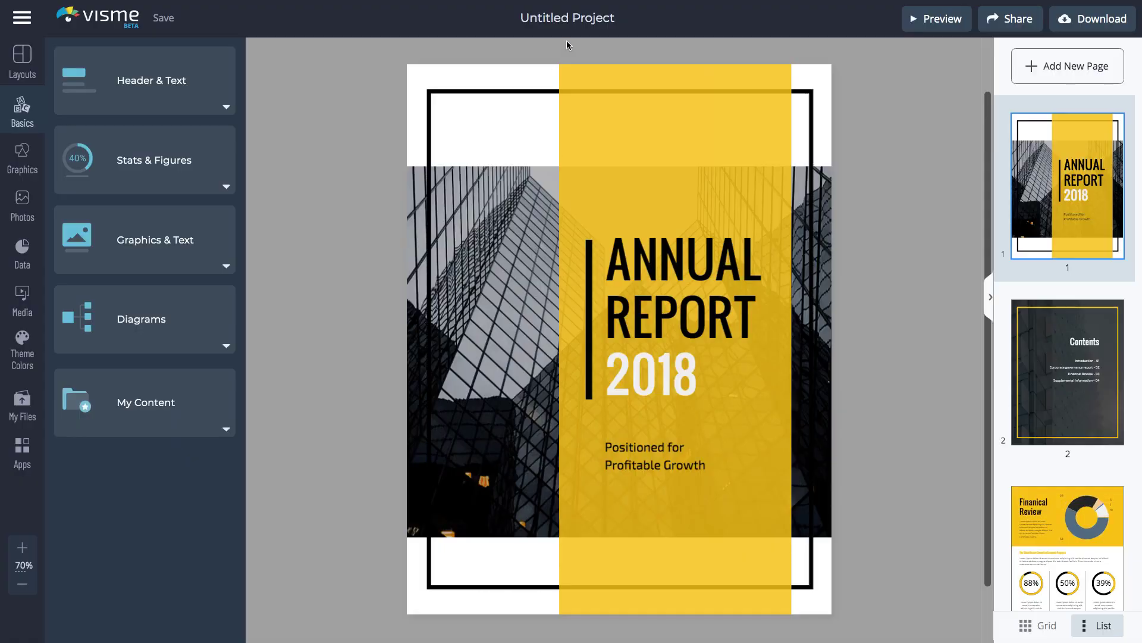
pyautogui.click(580, 19)
pyautogui.write('Annual Report 2020')
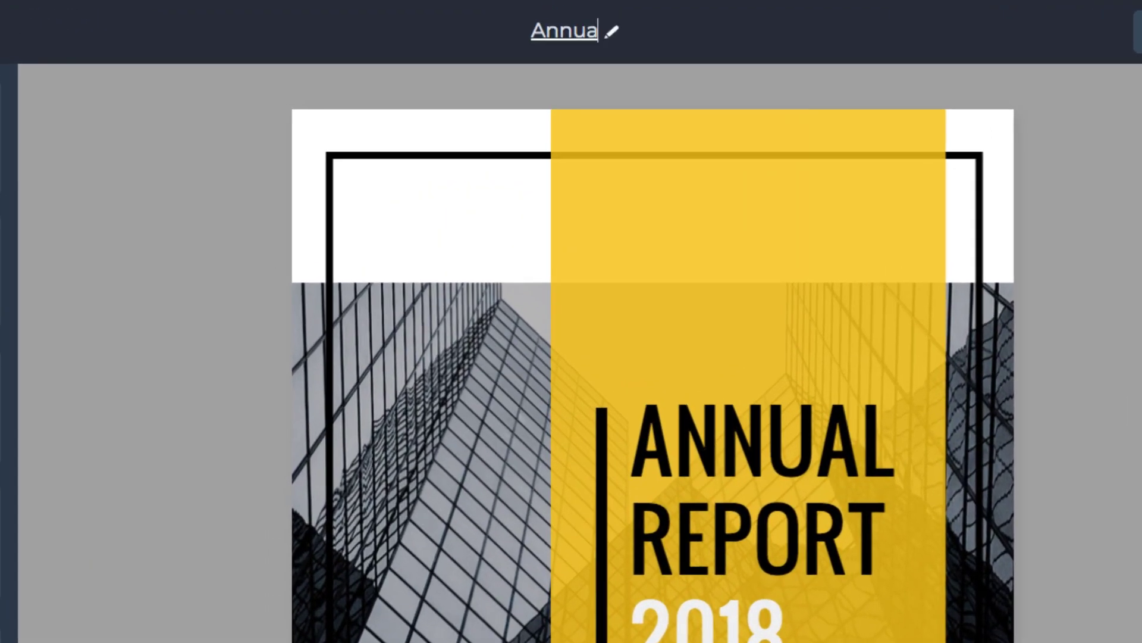
pyautogui.press('Return')
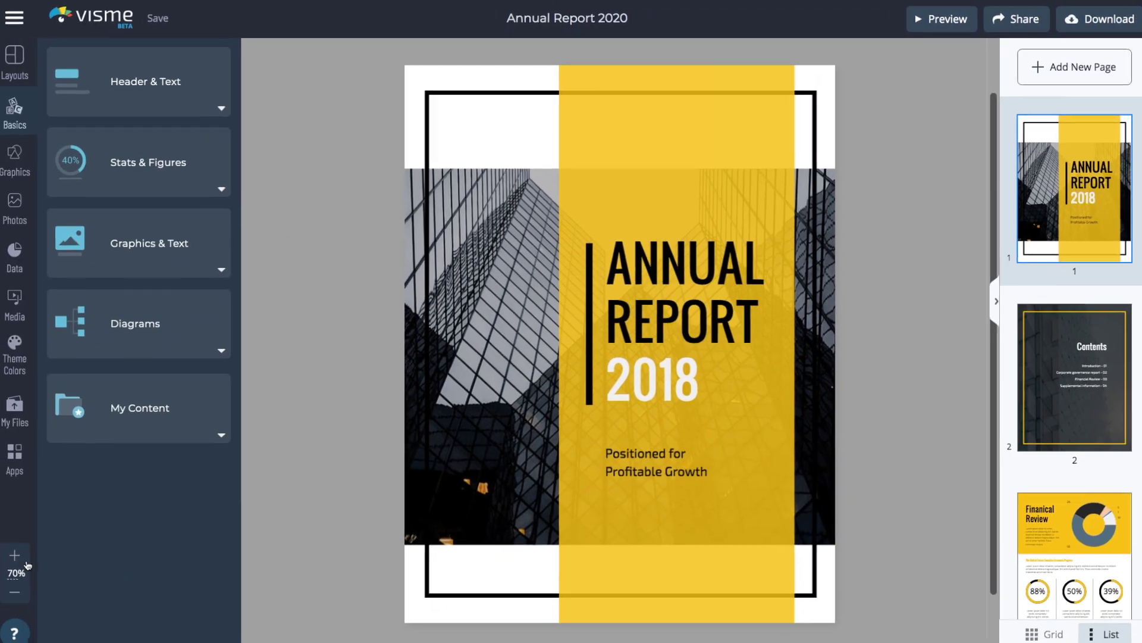
# Zoom to 125% and change the cover heading's year from 2018 to 2020
pyautogui.click(23, 547)
pyautogui.click(22, 547)
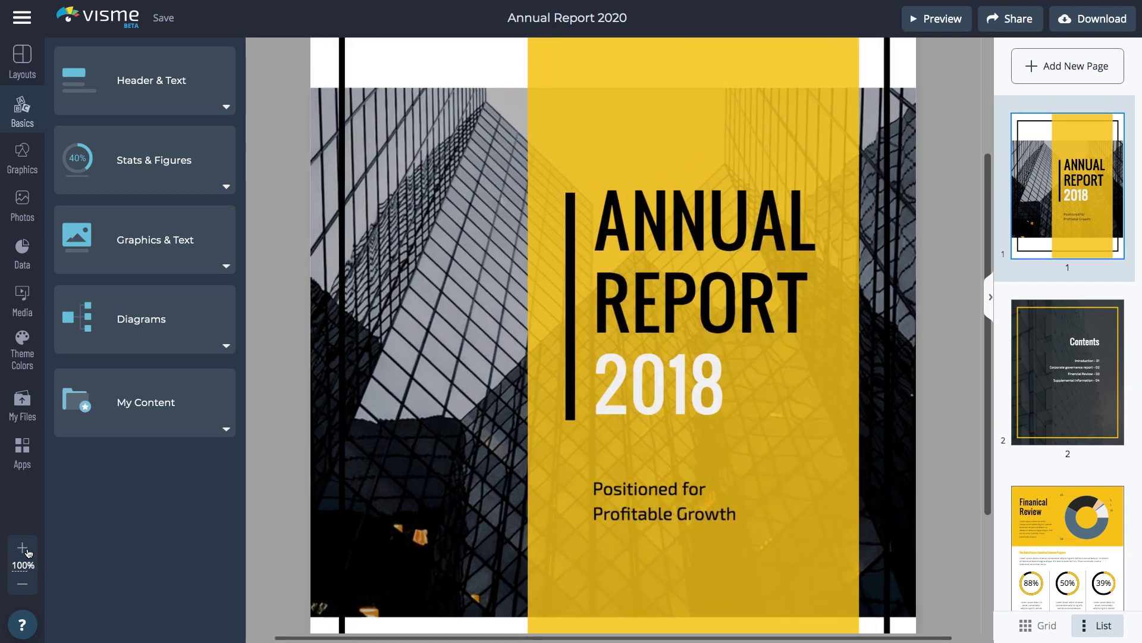
pyautogui.click(23, 547)
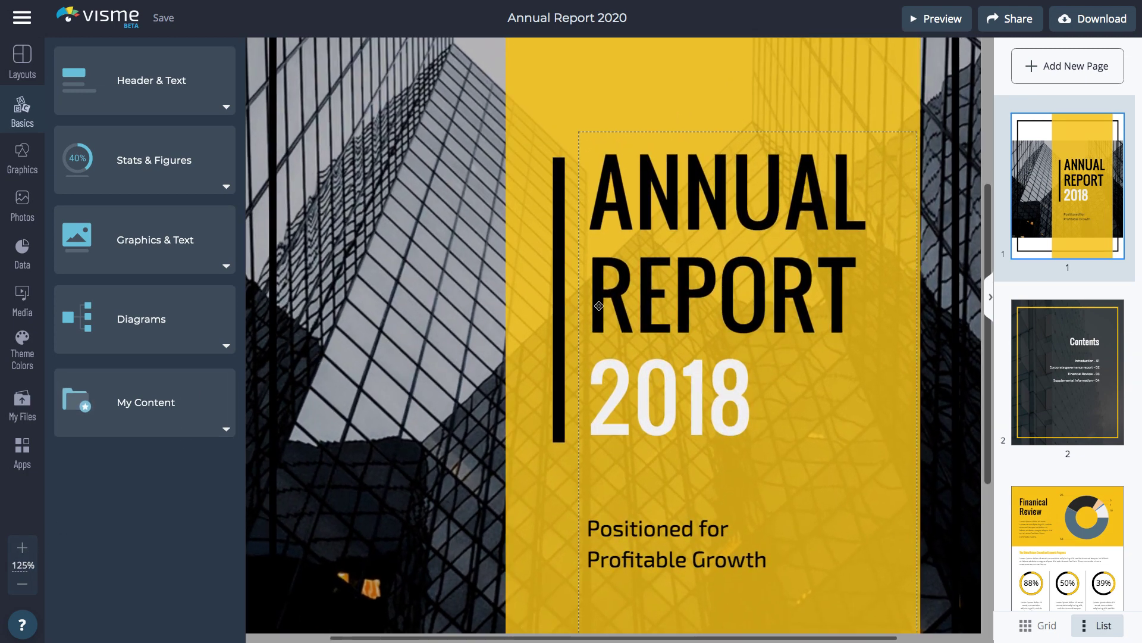
pyautogui.click(643, 286)
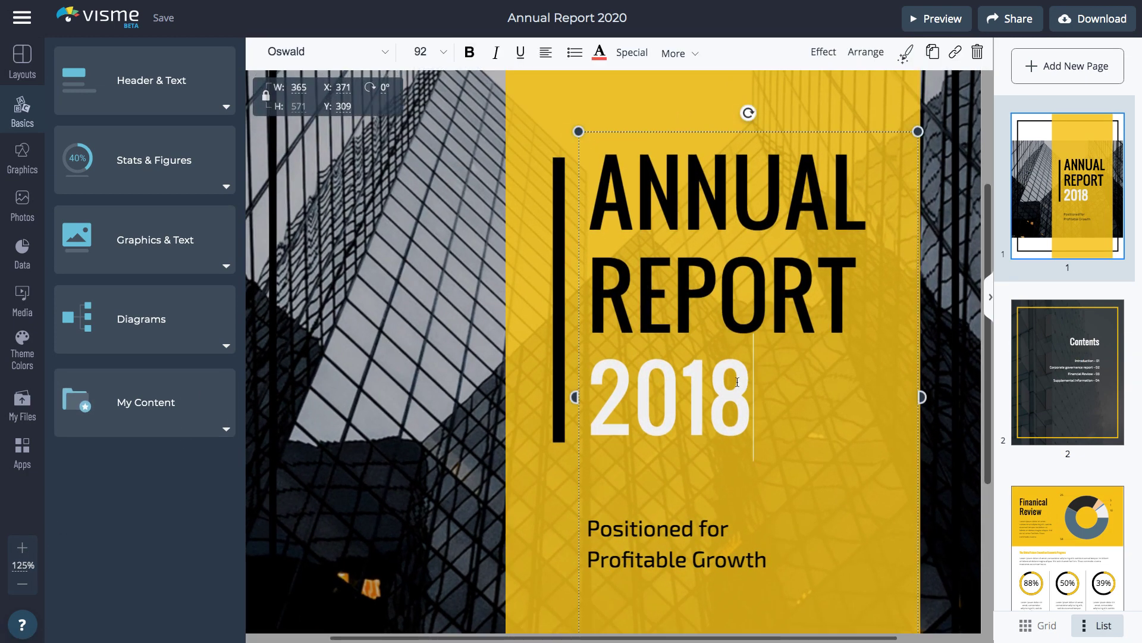
pyautogui.write('2020')
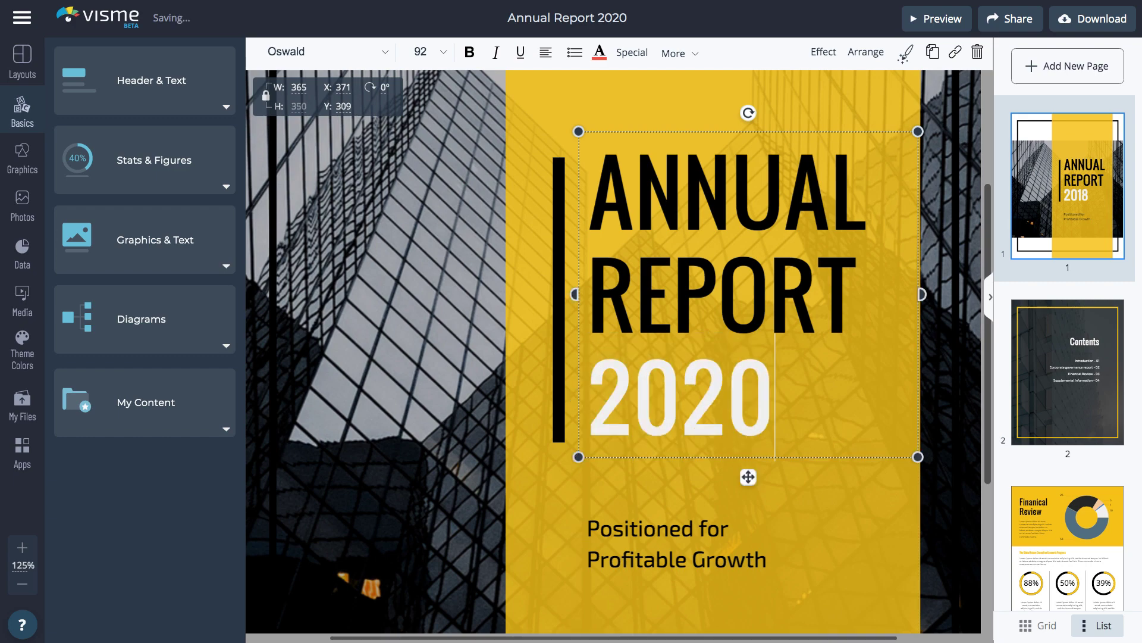
pyautogui.click(568, 376)
pyautogui.scroll(-5, 477, 433)
# Add the Graphics & Text contact-info block (website, phone, email) below the cover subtitle
pyautogui.click(191, 94)
pyautogui.click(188, 72)
pyautogui.click(192, 233)
pyautogui.scroll(-15, 192, 232)
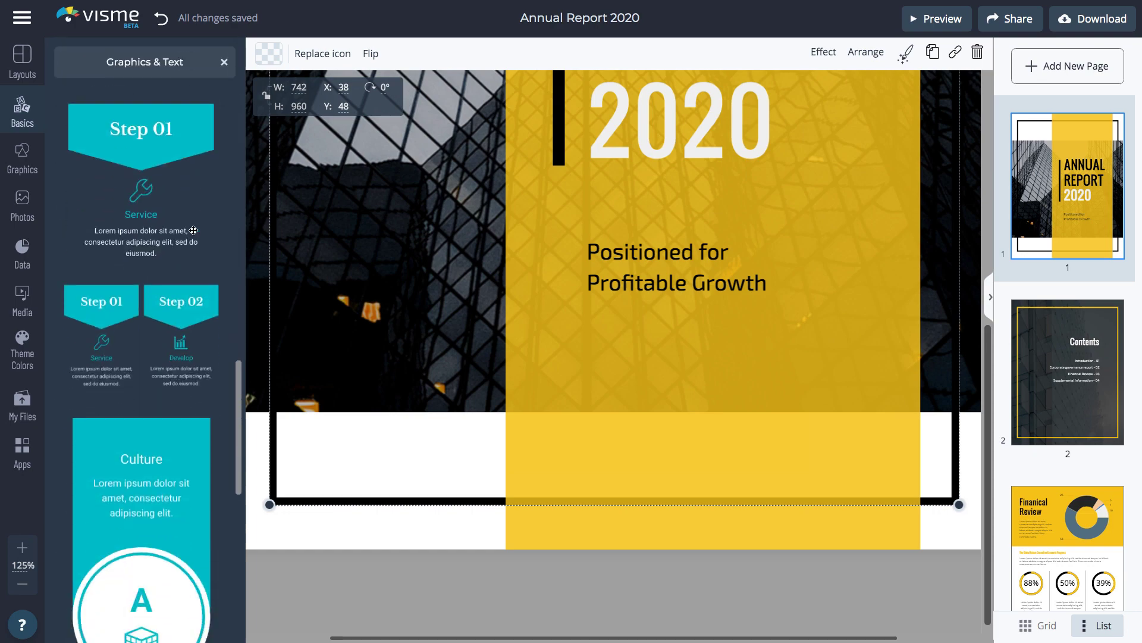
pyautogui.scroll(-5, 193, 231)
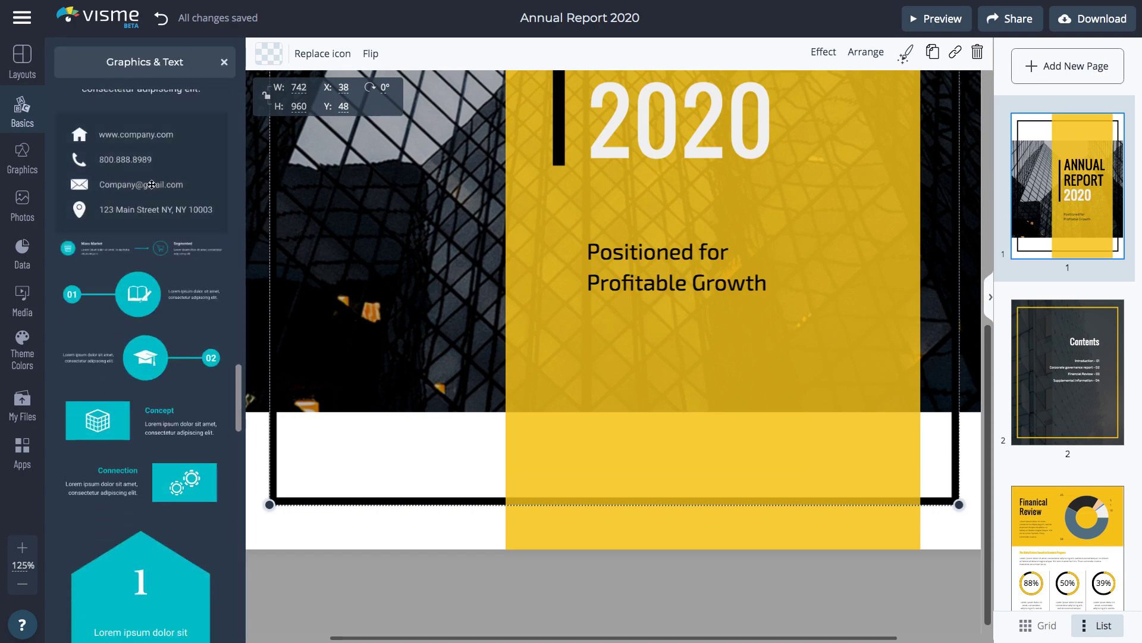
pyautogui.moveTo(143, 173); pyautogui.dragTo(658, 308)
pyautogui.scroll(-1, 321, 289)
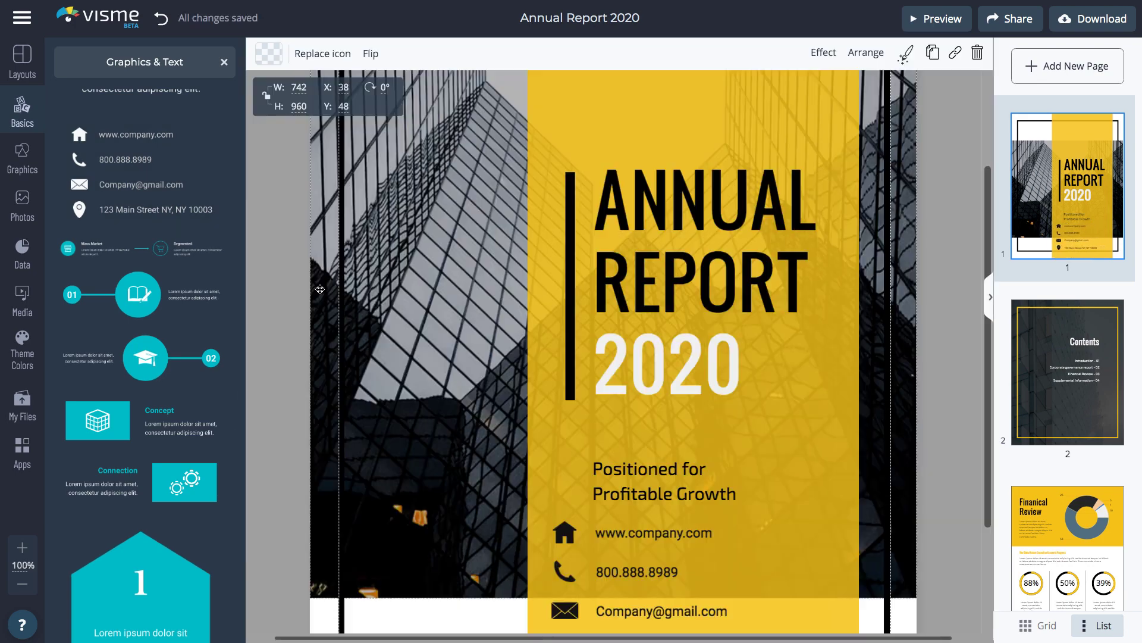
# Replace the cover's skyscraper background with the stock photo of a white chair at a desk
pyautogui.click(321, 289)
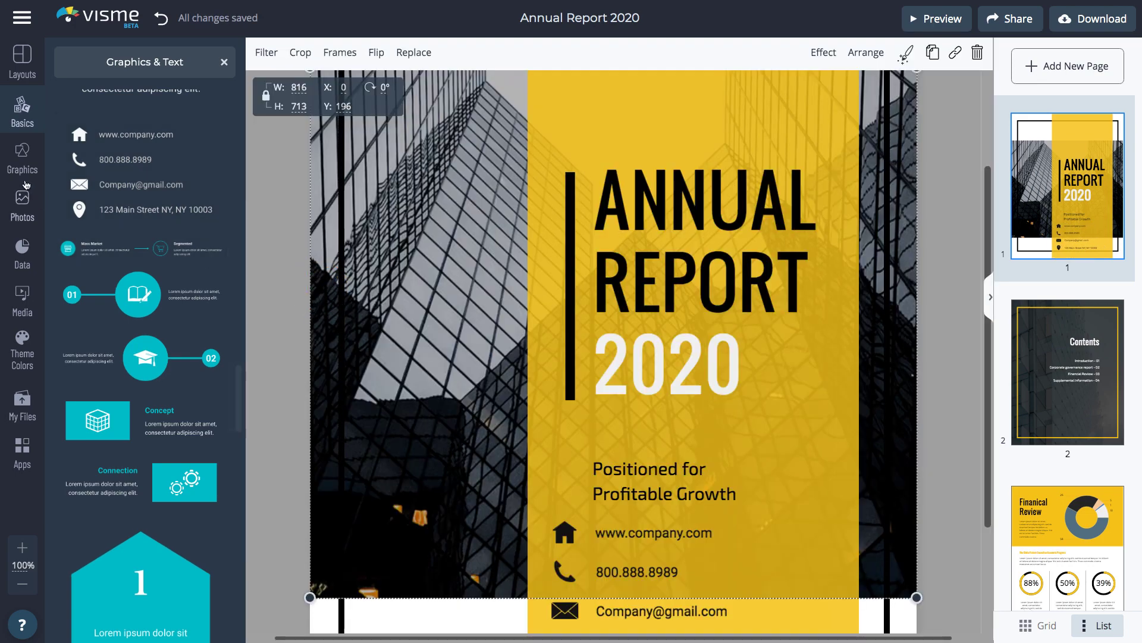
pyautogui.click(21, 201)
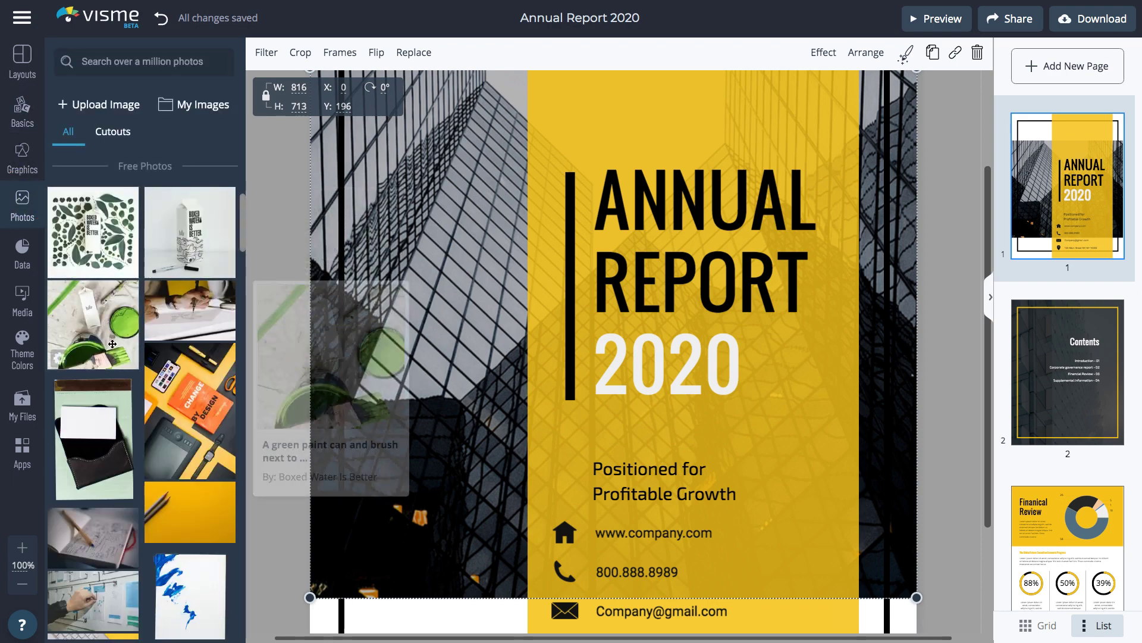
pyautogui.scroll(-5, 113, 345)
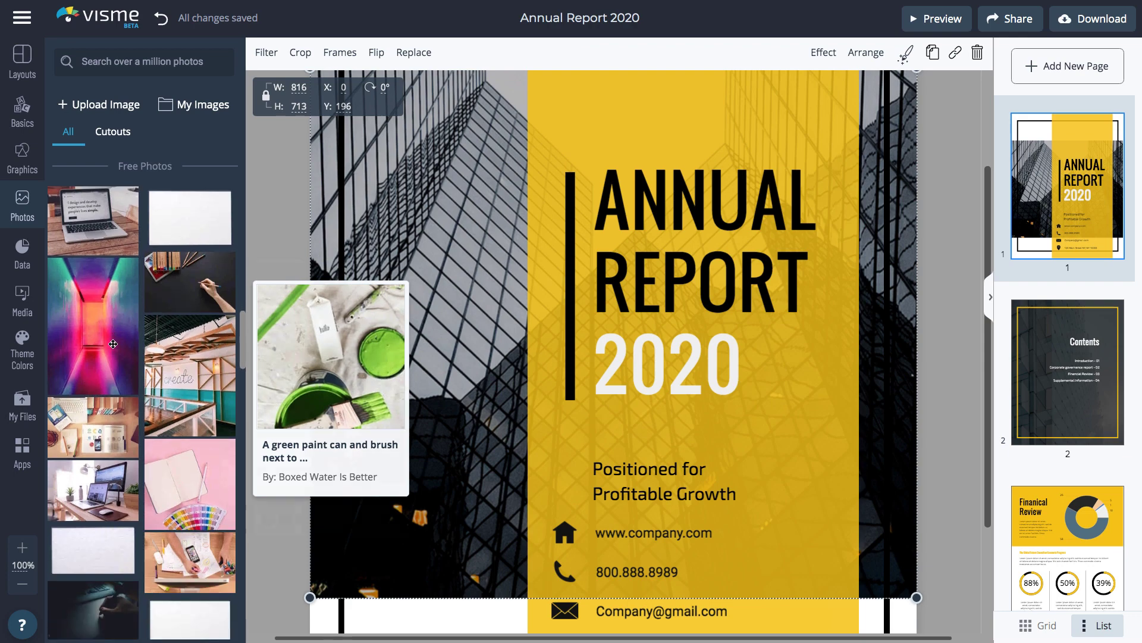
pyautogui.scroll(-8, 113, 344)
pyautogui.scroll(-6, 113, 344)
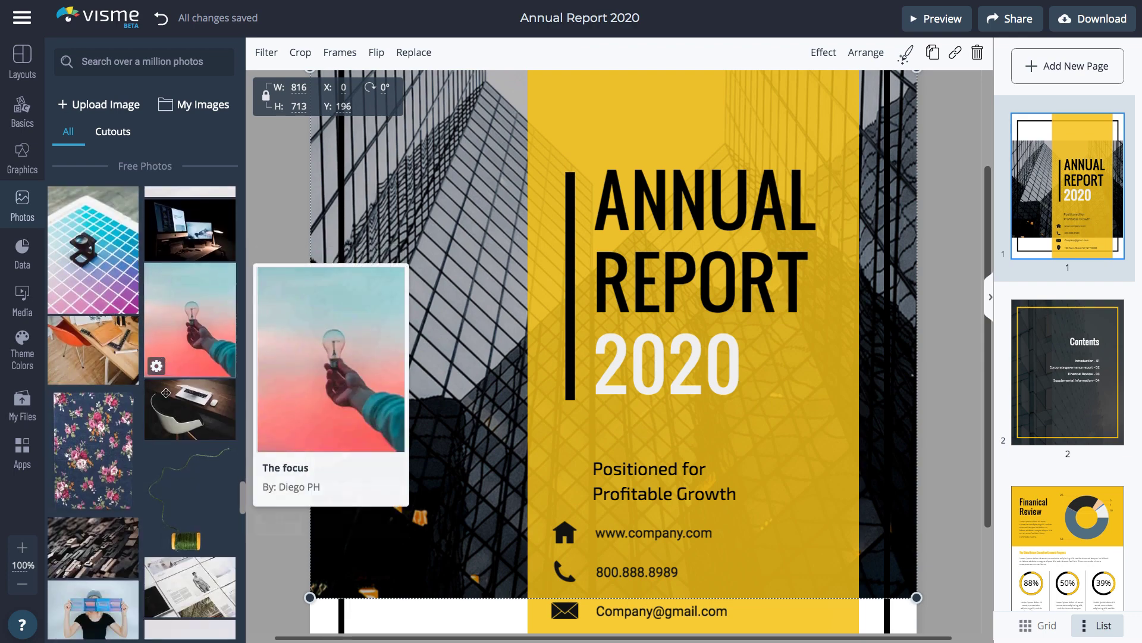
pyautogui.click(171, 406)
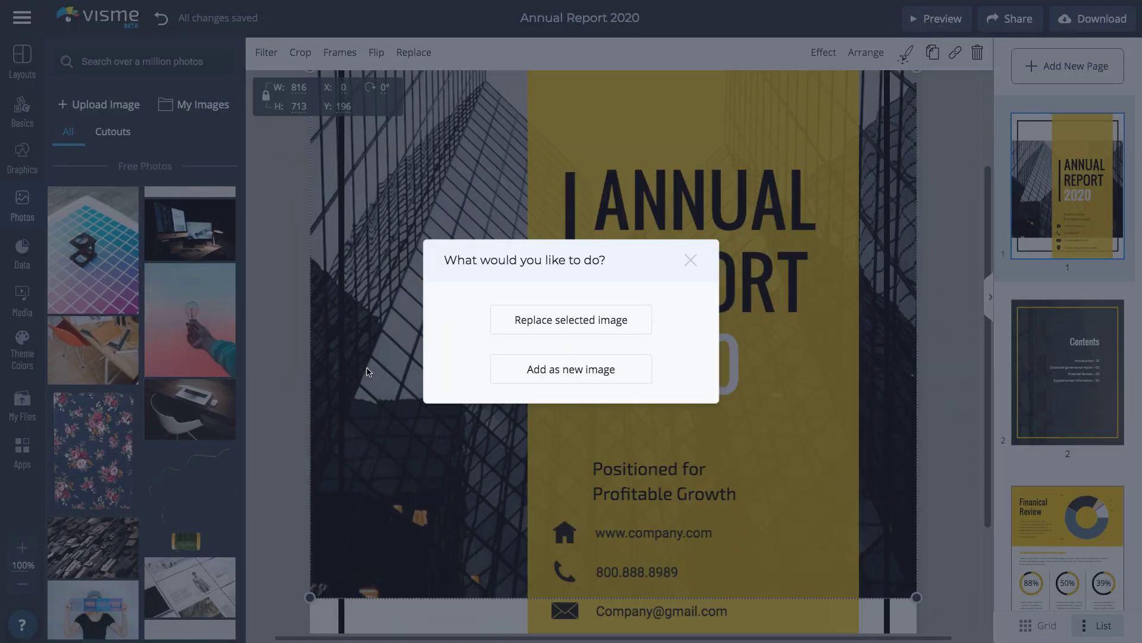
pyautogui.click(563, 321)
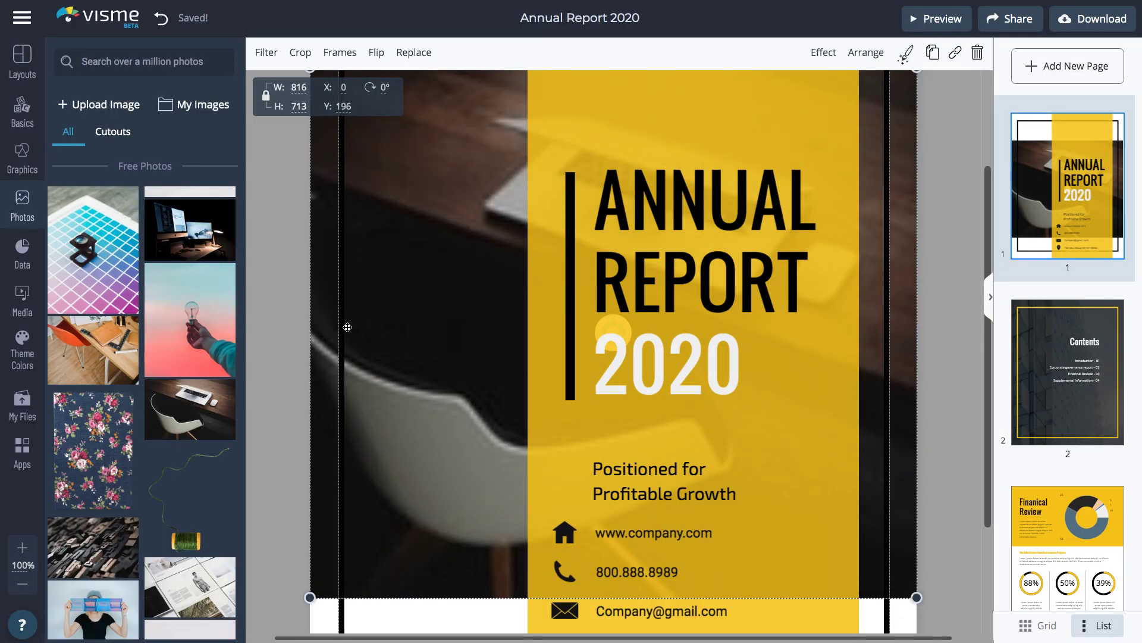
# Load sample data into the page 3 Financial Review donut chart and show its import options
pyautogui.click(275, 331)
pyautogui.click(1062, 527)
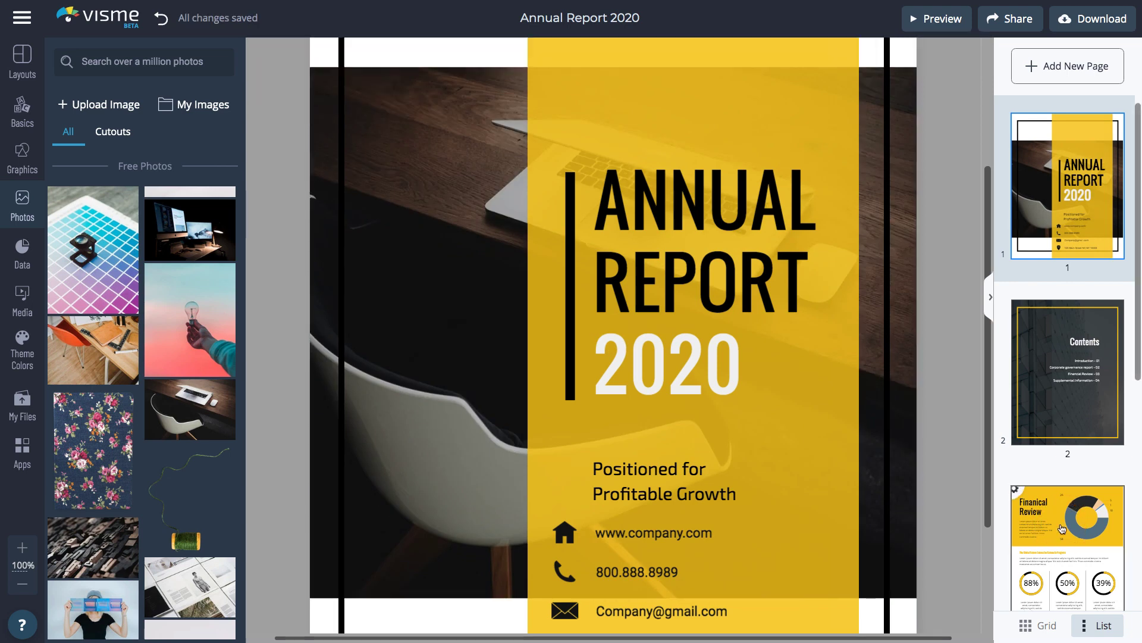
pyautogui.scroll(2, 916, 361)
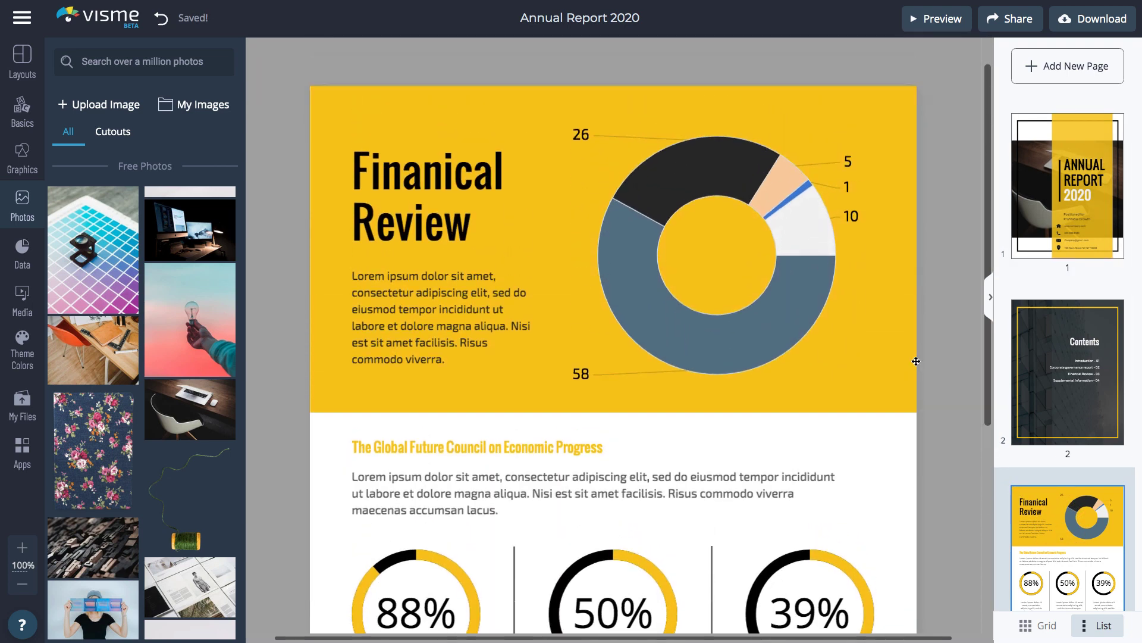
pyautogui.scroll(1, 917, 361)
pyautogui.click(750, 298)
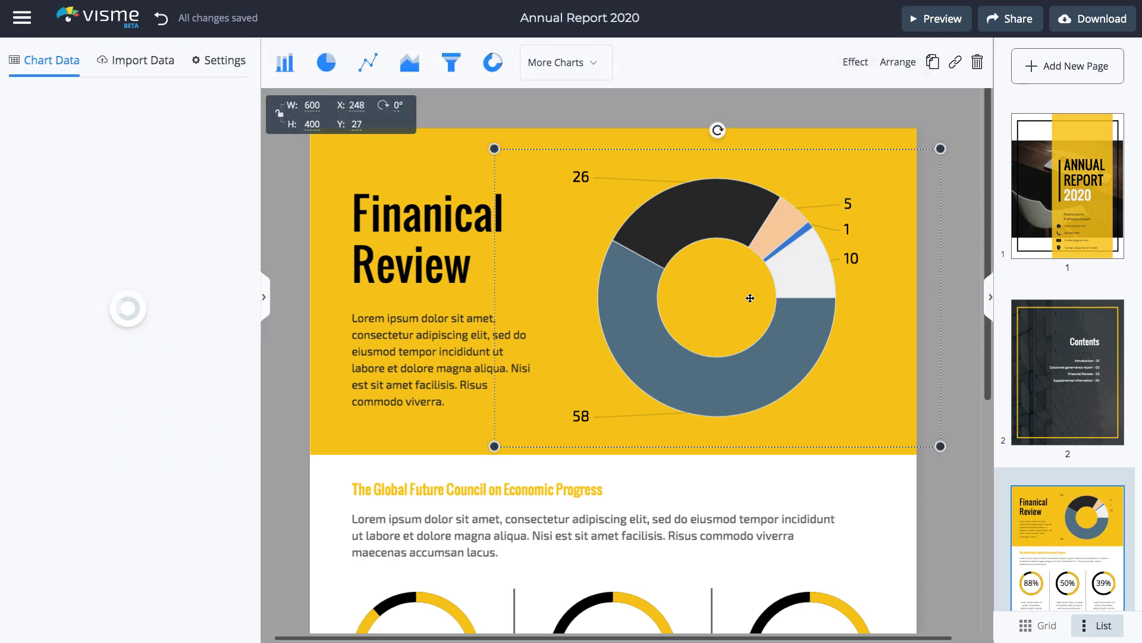
pyautogui.click(156, 592)
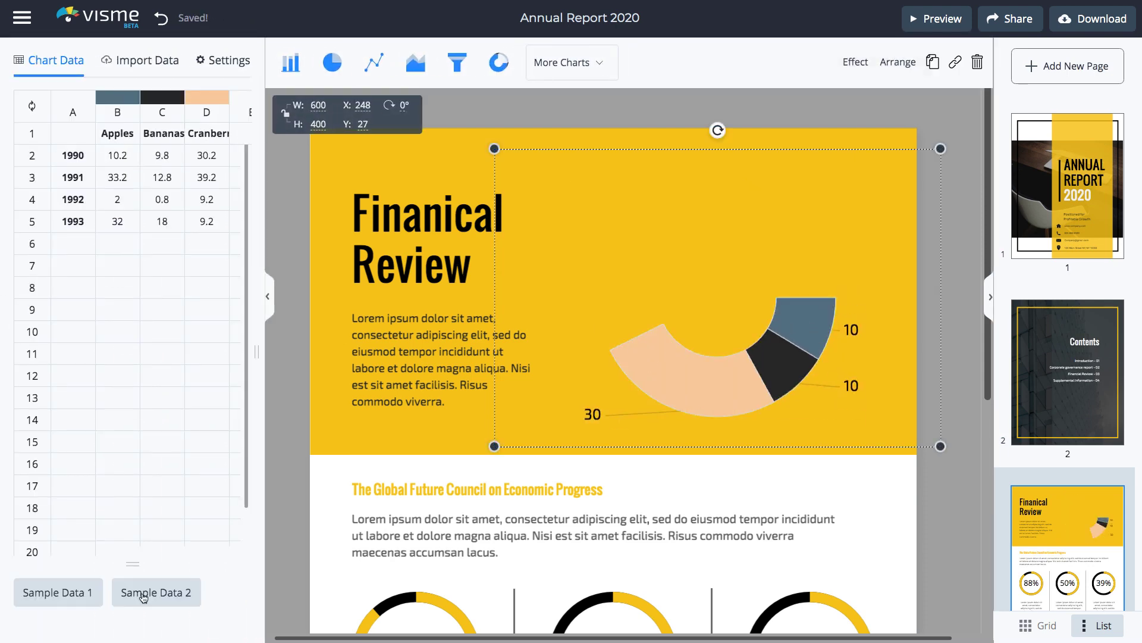
pyautogui.click(139, 65)
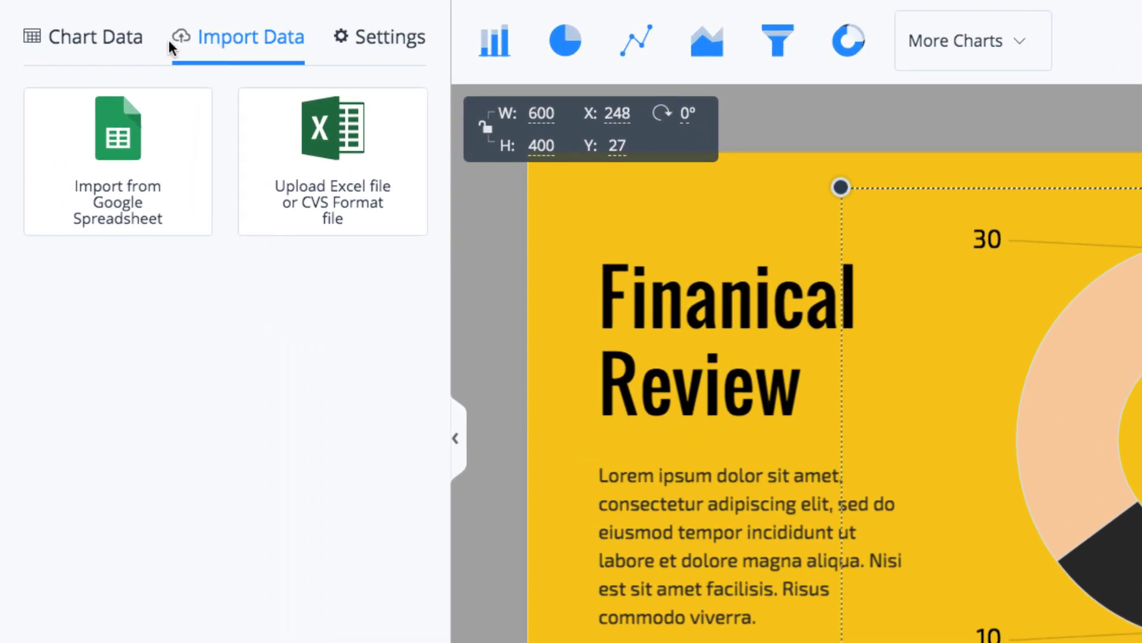
# Toggle the chart legend on and off, switch it to a bar chart, and shrink it slightly
pyautogui.click(360, 39)
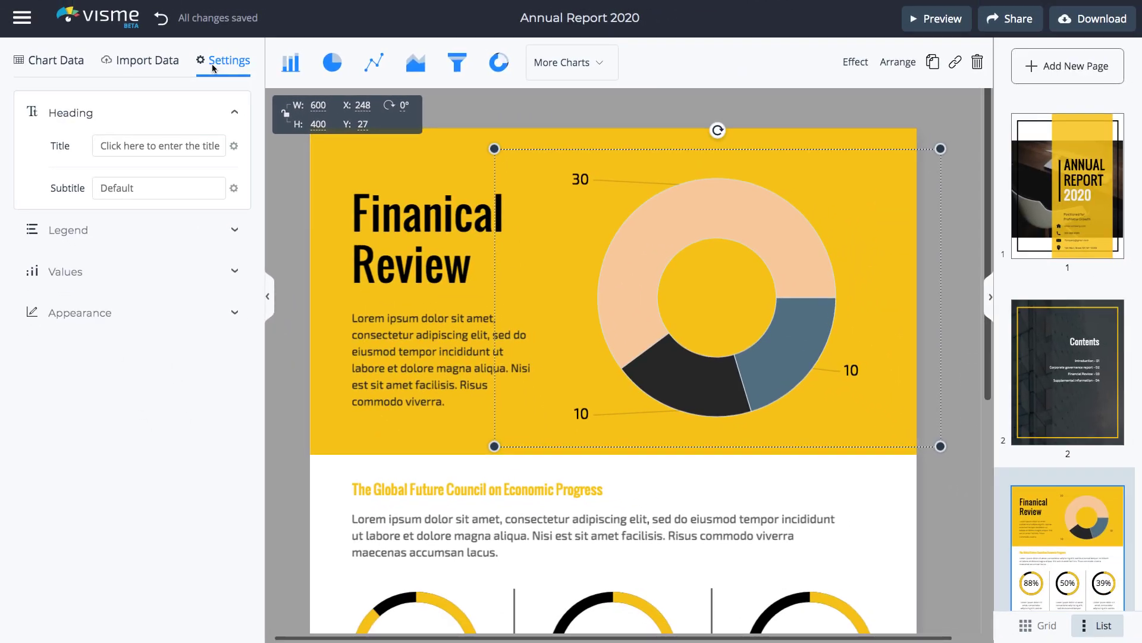
pyautogui.click(135, 230)
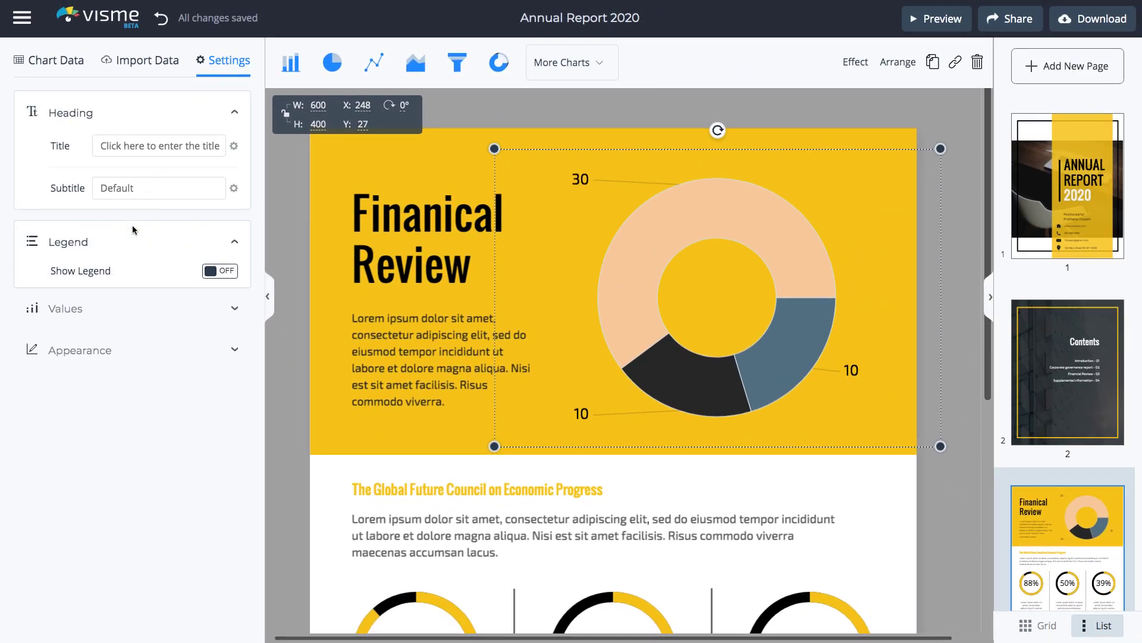
pyautogui.click(223, 272)
pyautogui.click(221, 272)
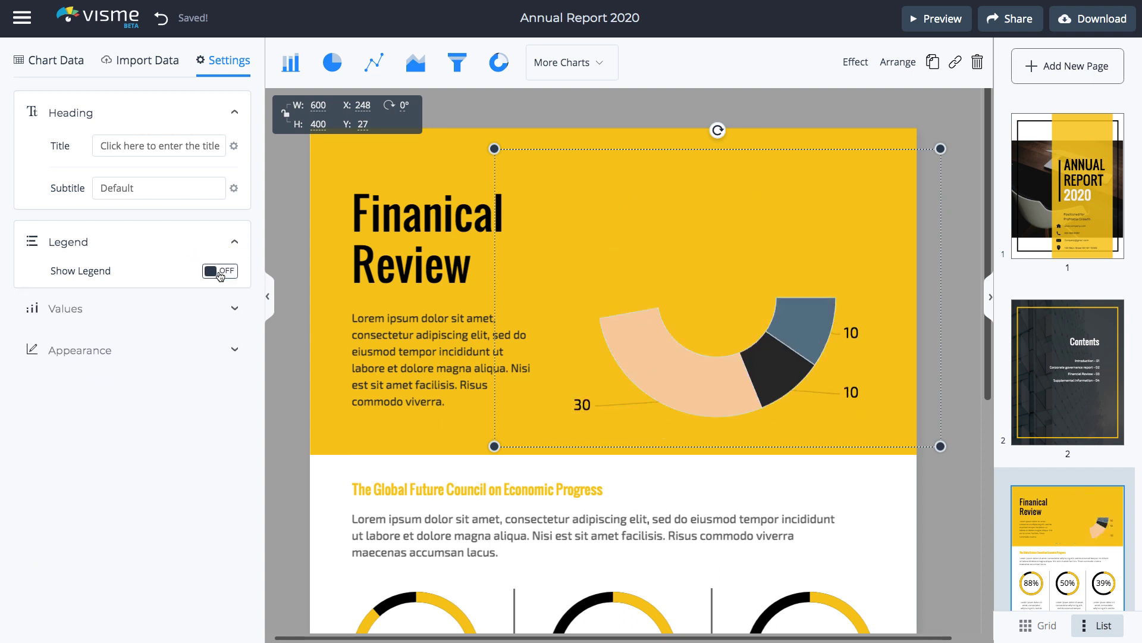
pyautogui.click(141, 305)
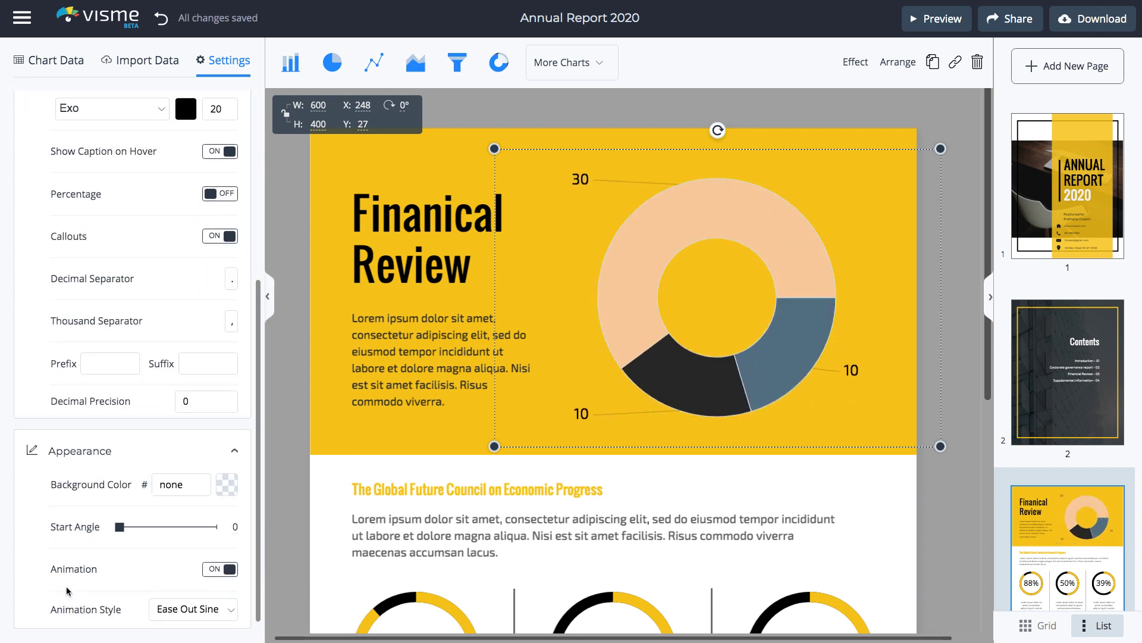
pyautogui.scroll(3, 148, 542)
pyautogui.scroll(2, 148, 536)
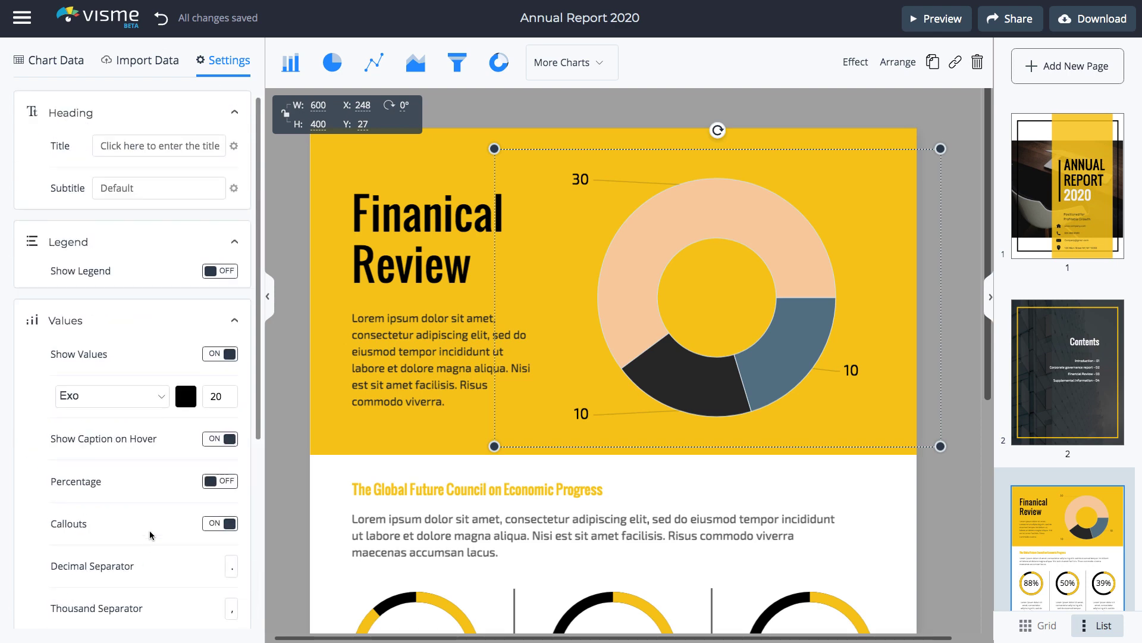
pyautogui.click(302, 58)
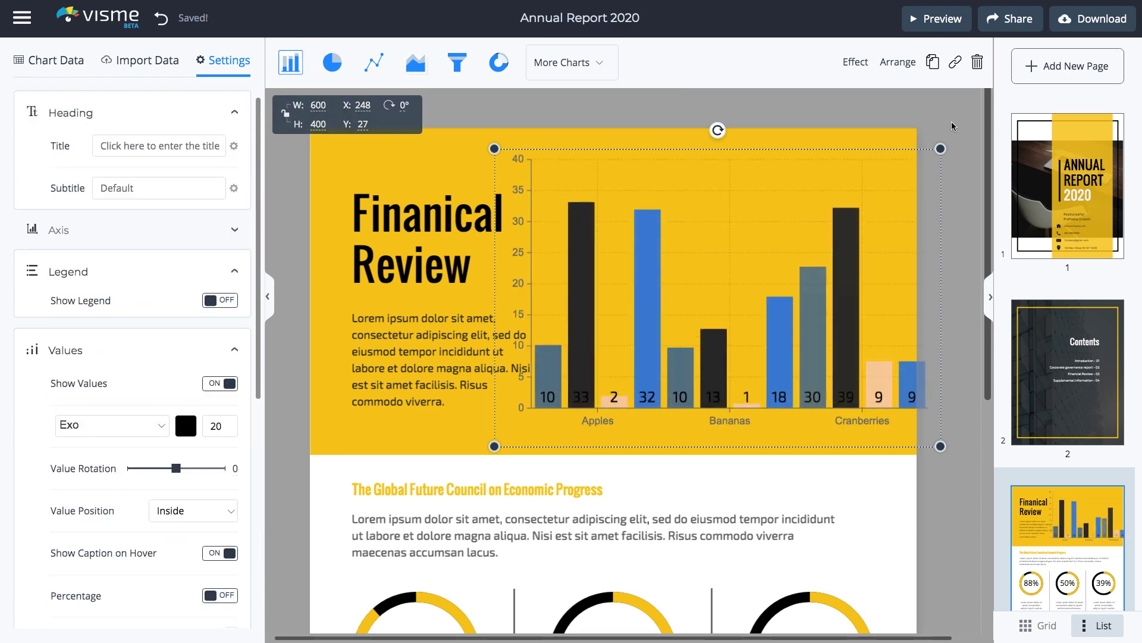
pyautogui.moveTo(941, 148); pyautogui.dragTo(805, 181)
pyautogui.click(926, 196)
# Delete the people icons and 3600/2100 figures on page 5
pyautogui.scroll(-5, 1071, 476)
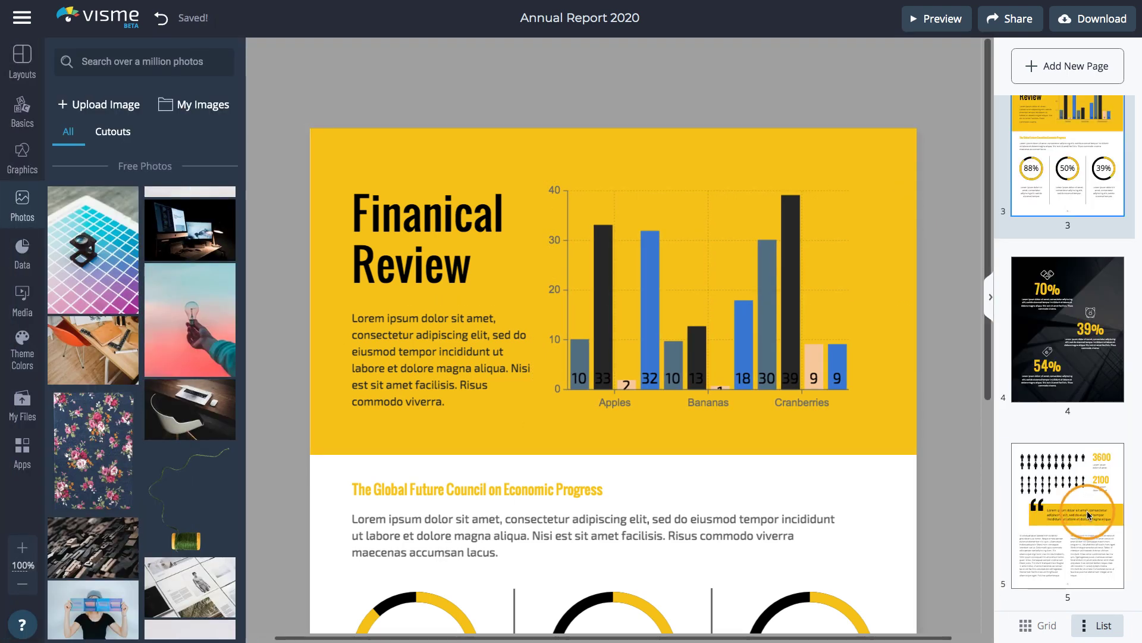
pyautogui.click(1089, 516)
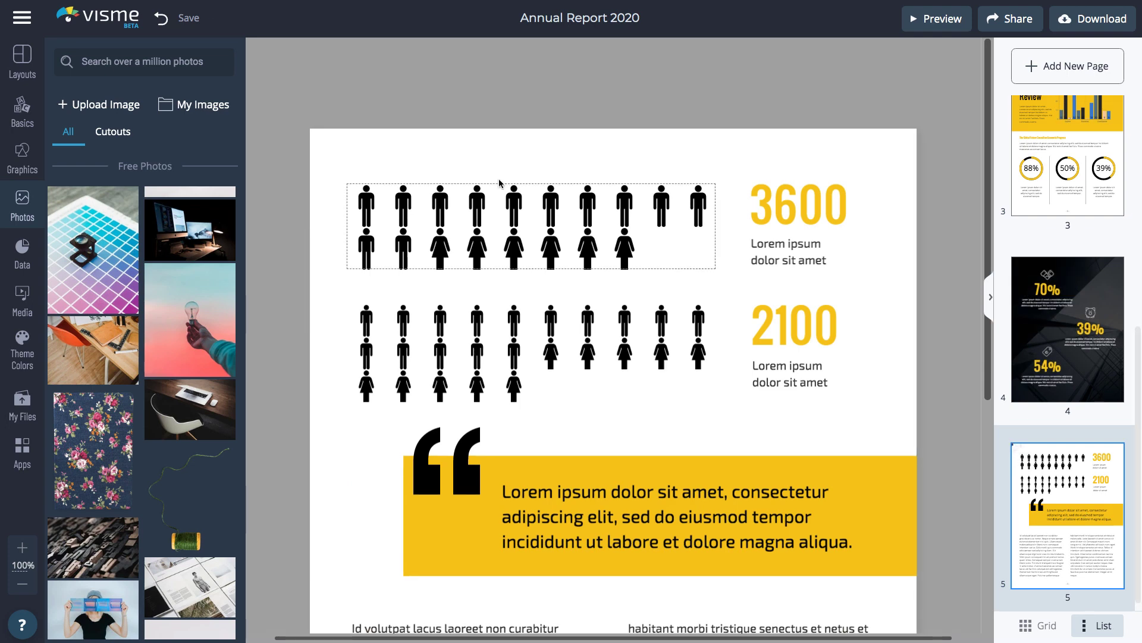
pyautogui.moveTo(342, 159); pyautogui.dragTo(864, 409)
pyautogui.press('Delete')
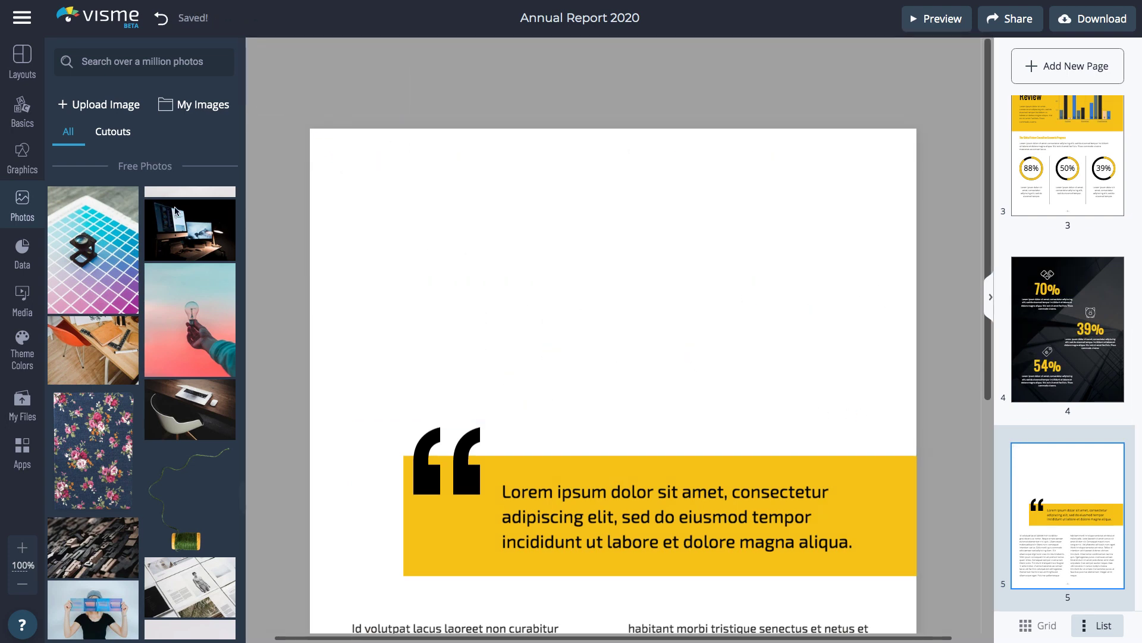
# Browse the Basics diagram templates, then switch to the Data widgets library
pyautogui.click(26, 113)
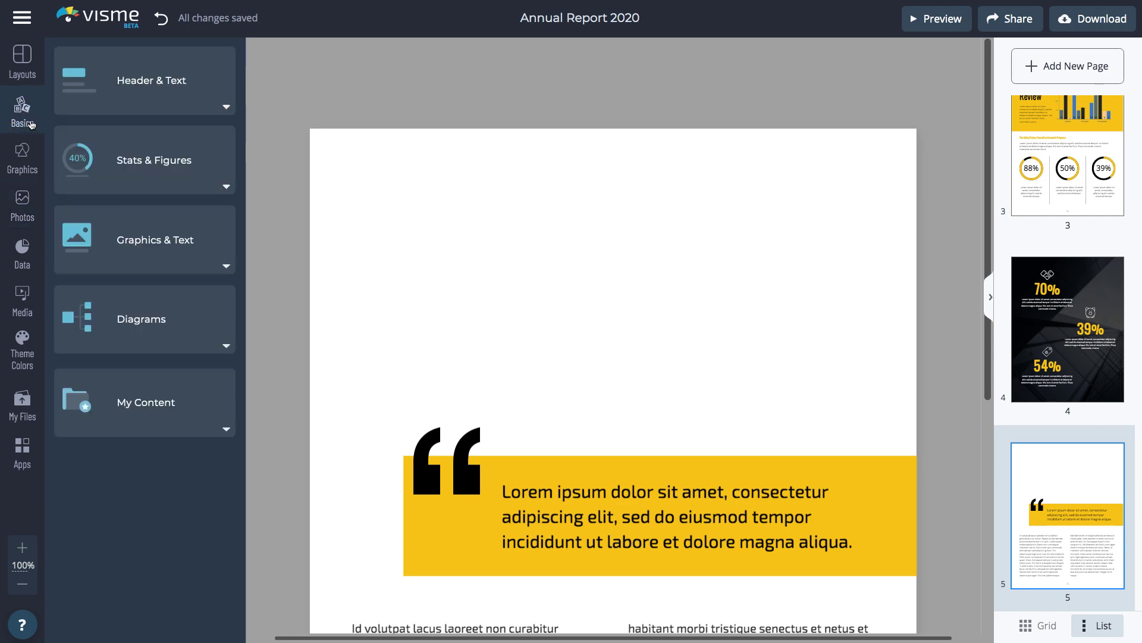
pyautogui.click(135, 312)
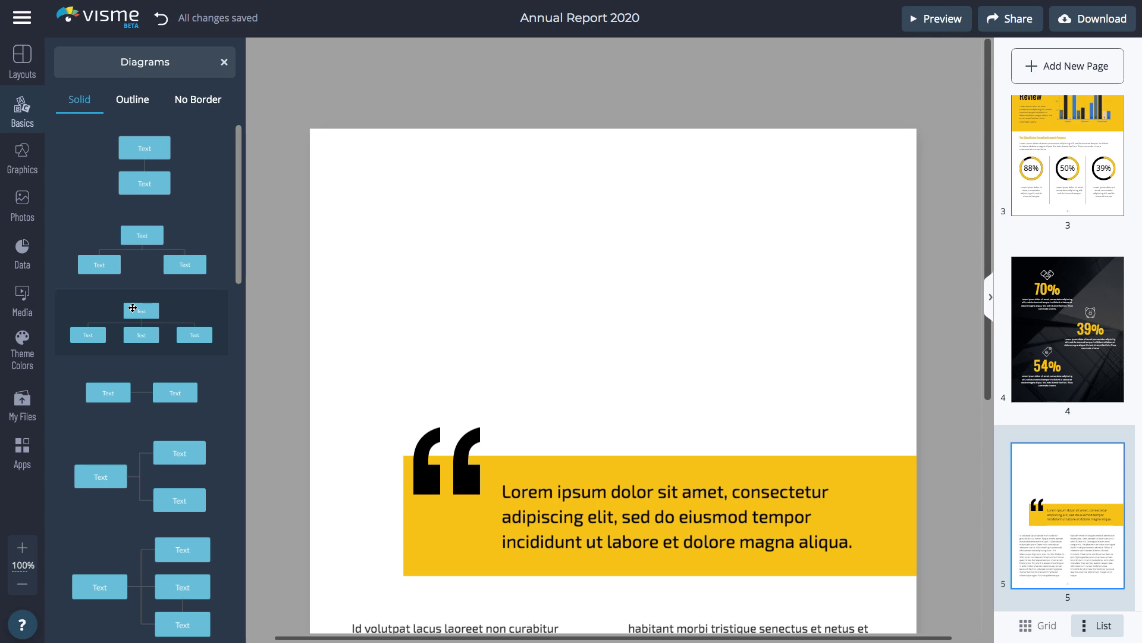
pyautogui.click(20, 246)
# Add a blue circle and a yellow rectangle, and connect them with a line
pyautogui.click(187, 91)
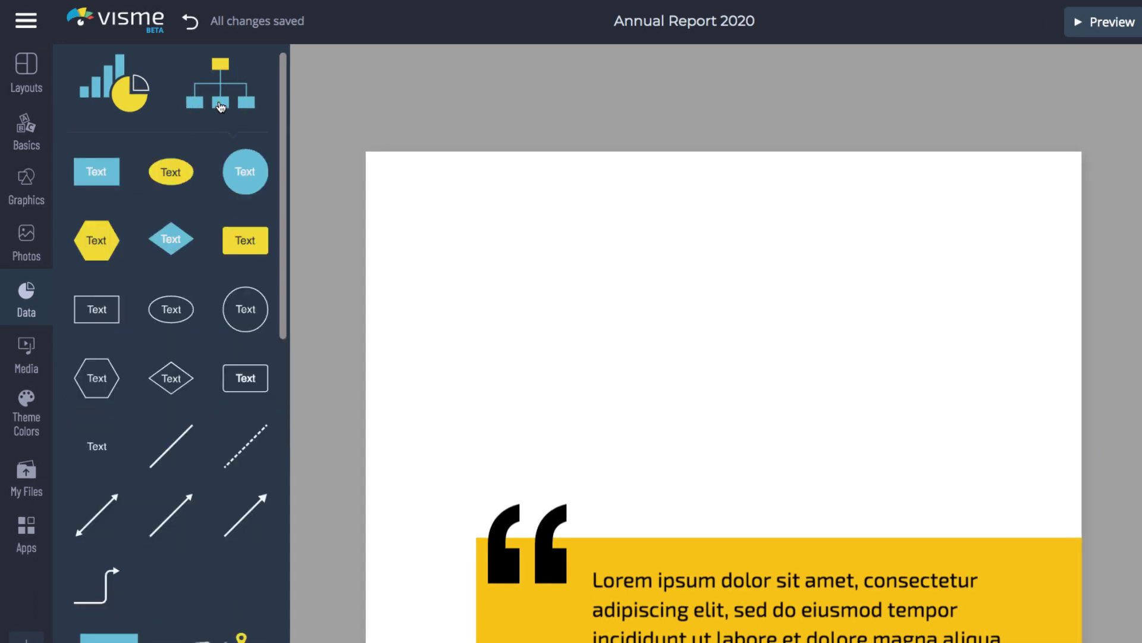
pyautogui.click(238, 177)
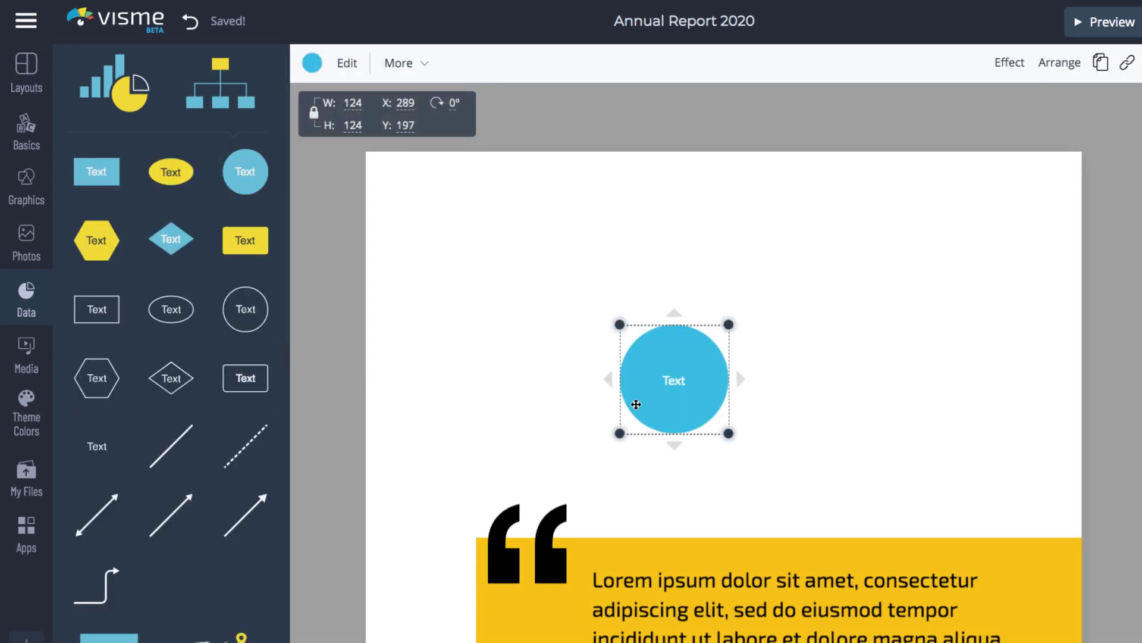
pyautogui.moveTo(675, 391); pyautogui.dragTo(732, 293)
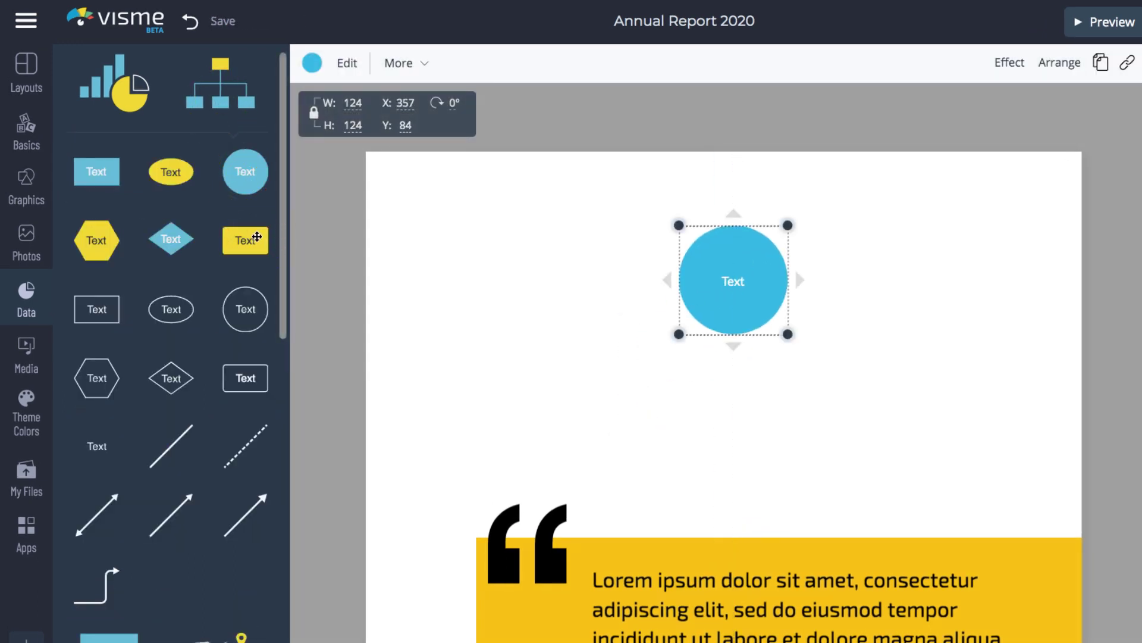
pyautogui.click(252, 241)
pyautogui.moveTo(622, 363); pyautogui.dragTo(522, 293)
pyautogui.click(182, 435)
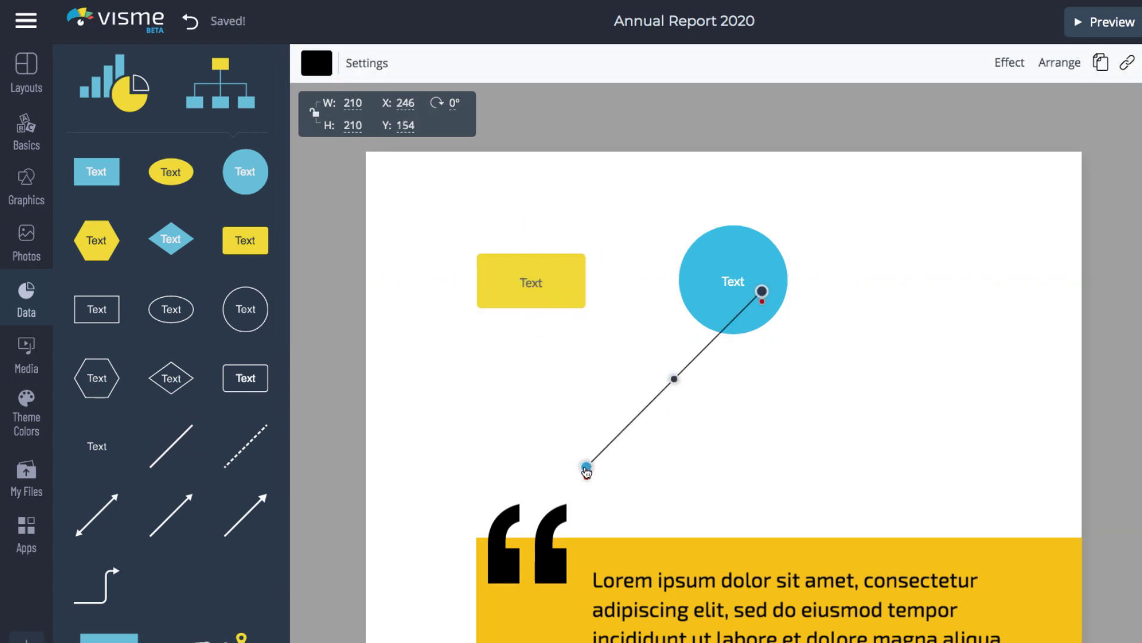
pyautogui.moveTo(586, 468); pyautogui.dragTo(587, 284)
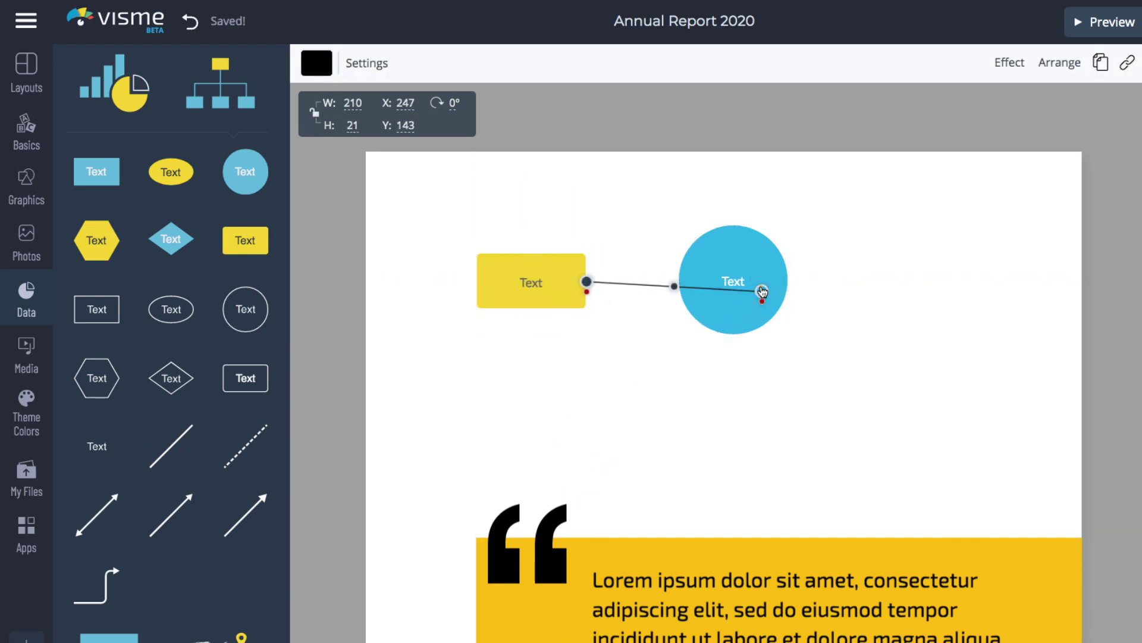
pyautogui.moveTo(762, 291); pyautogui.dragTo(686, 284)
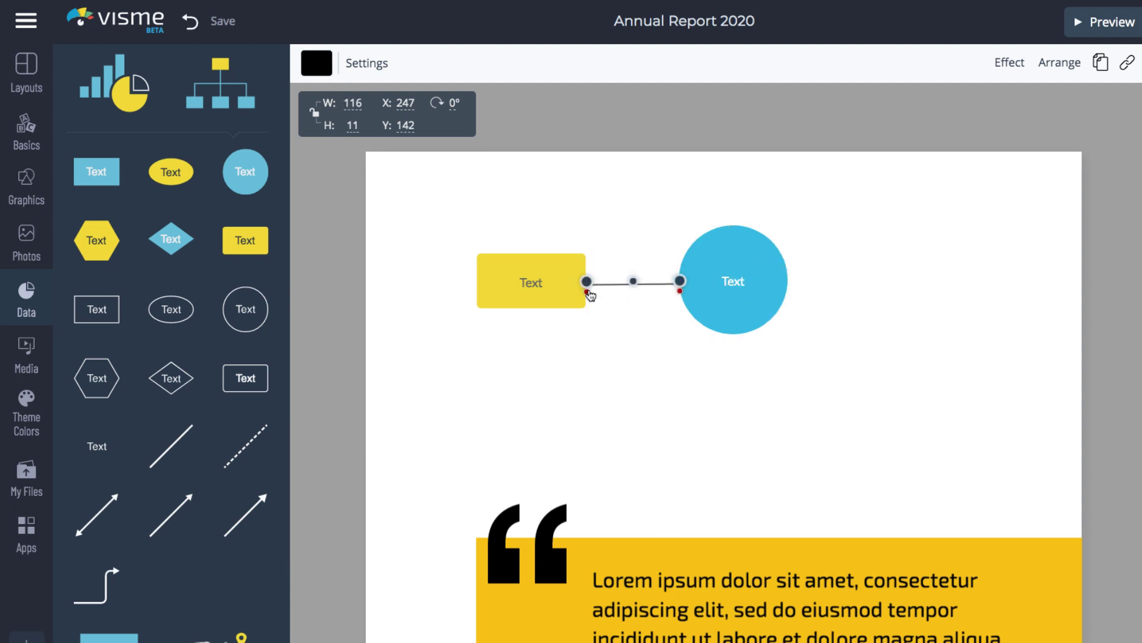
pyautogui.moveTo(589, 295)
pyautogui.mouseDown()
pyautogui.moveTo(643, 409)
pyautogui.moveTo(589, 286)
pyautogui.mouseUp()
# Give the blue circle three child circles and move the whole flowchart up
pyautogui.click(756, 295)
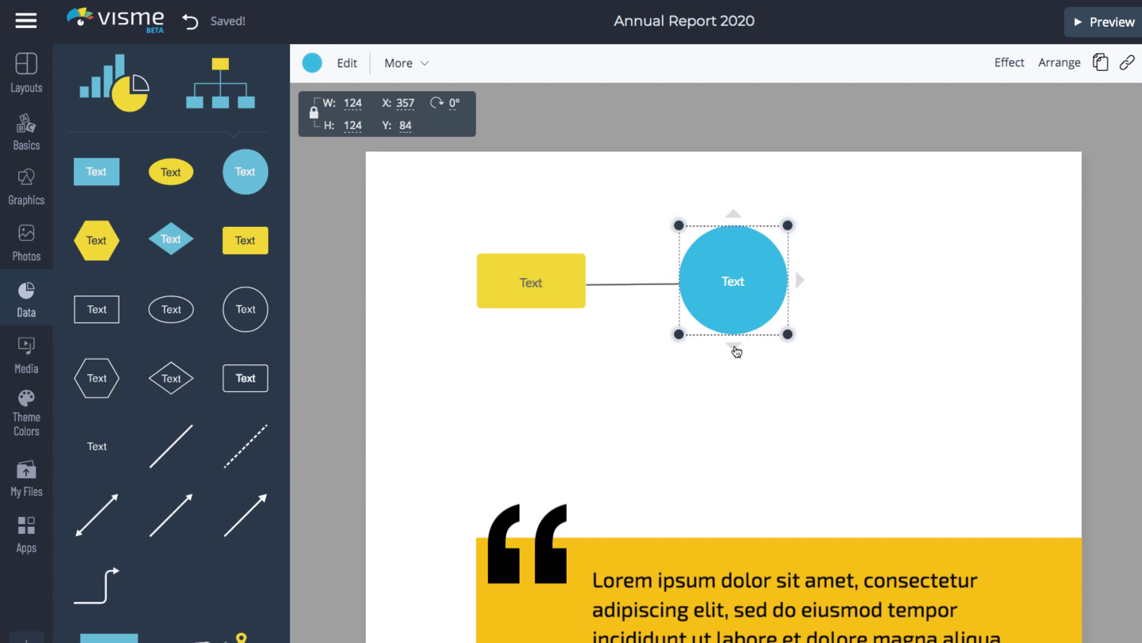
pyautogui.moveTo(734, 348)
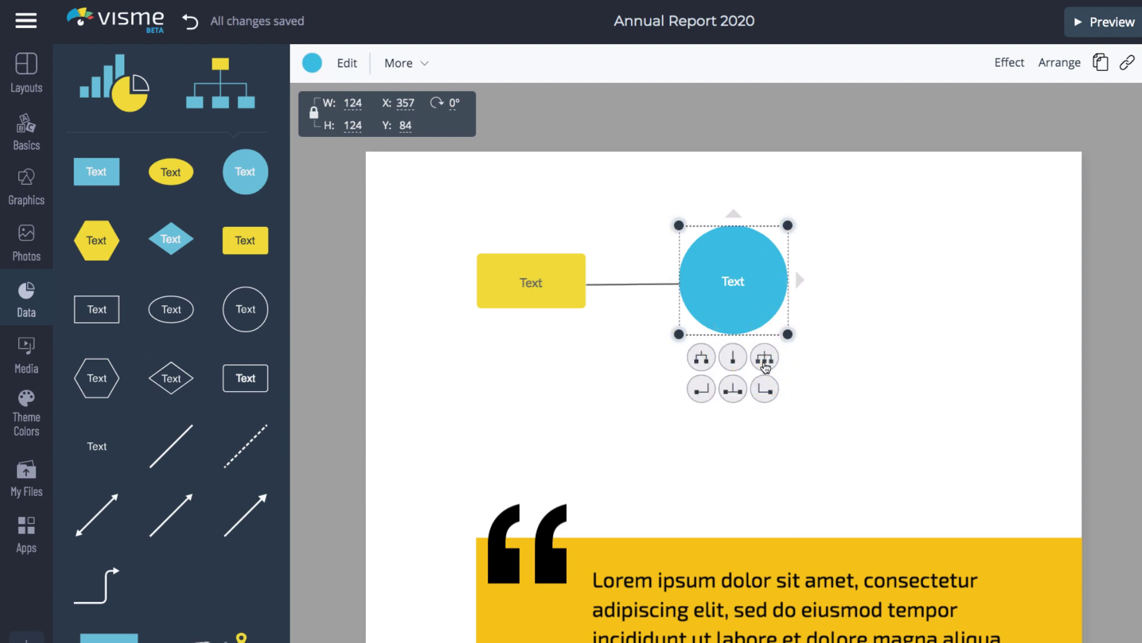
pyautogui.click(766, 364)
pyautogui.click(837, 240)
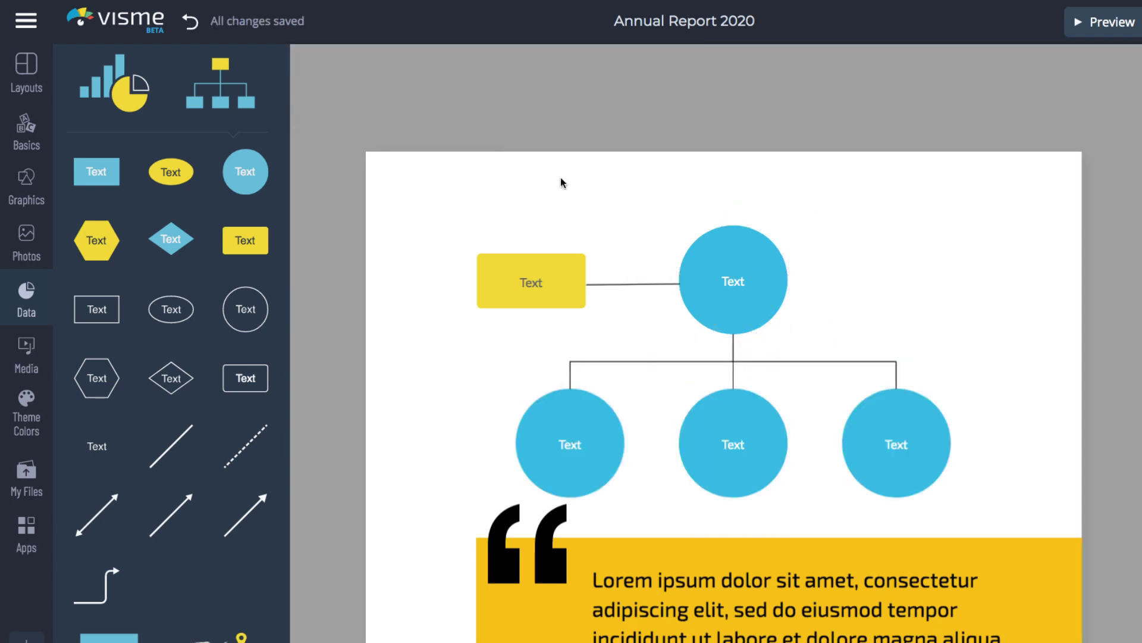
pyautogui.moveTo(480, 174); pyautogui.dragTo(926, 427)
pyautogui.click(419, 280)
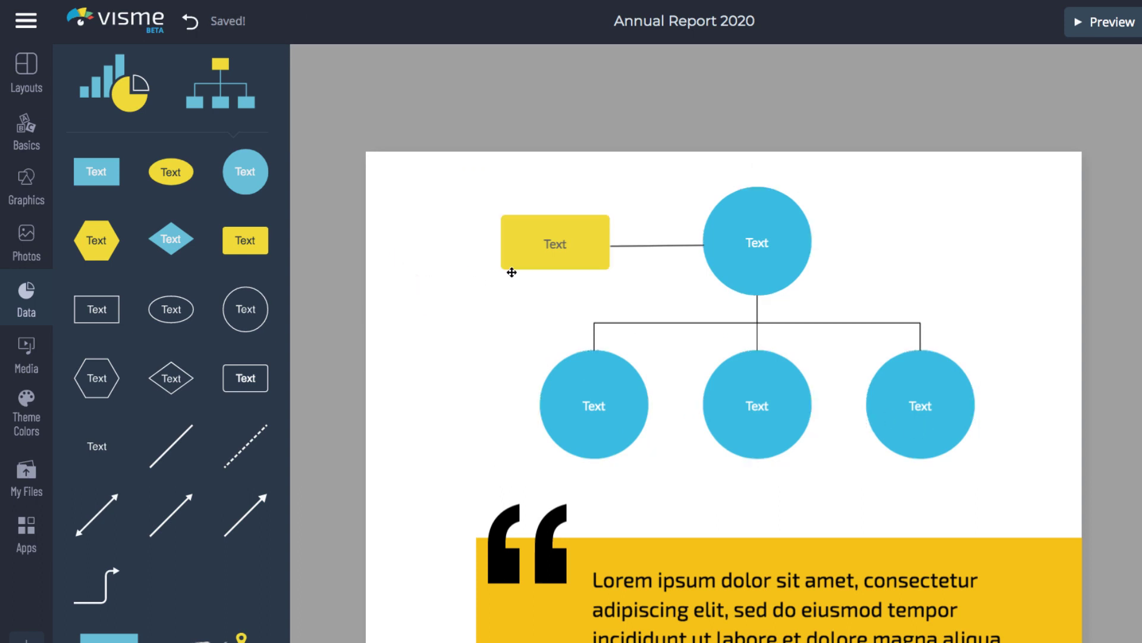
pyautogui.click(559, 245)
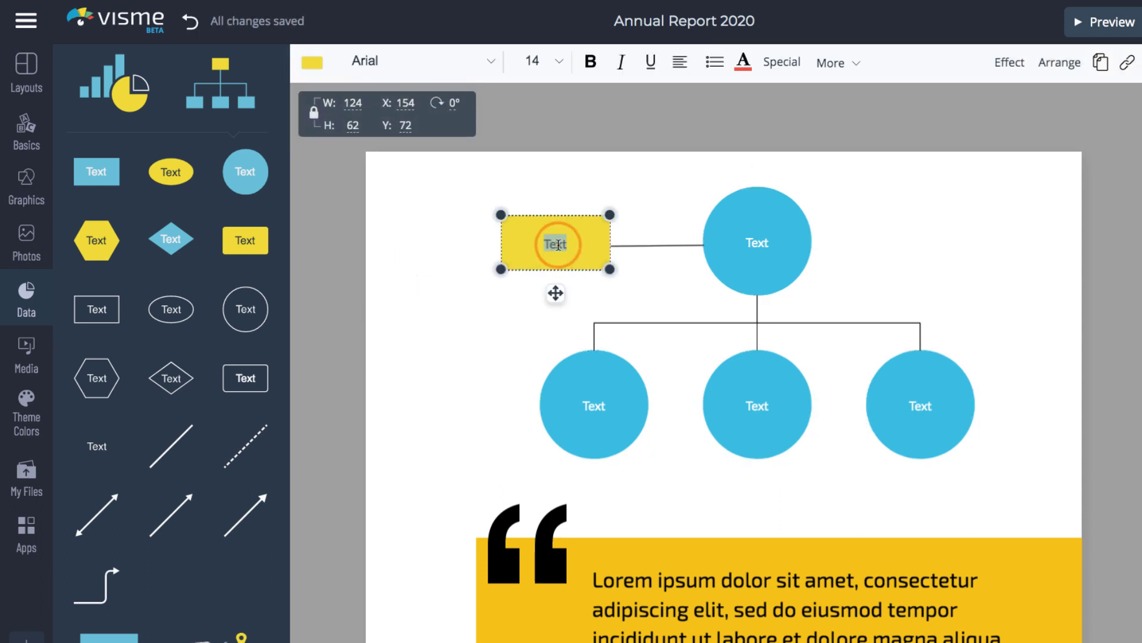
# Add a Blank Slide after the flowchart page and delete the extra duplicate page 7
pyautogui.click(428, 262)
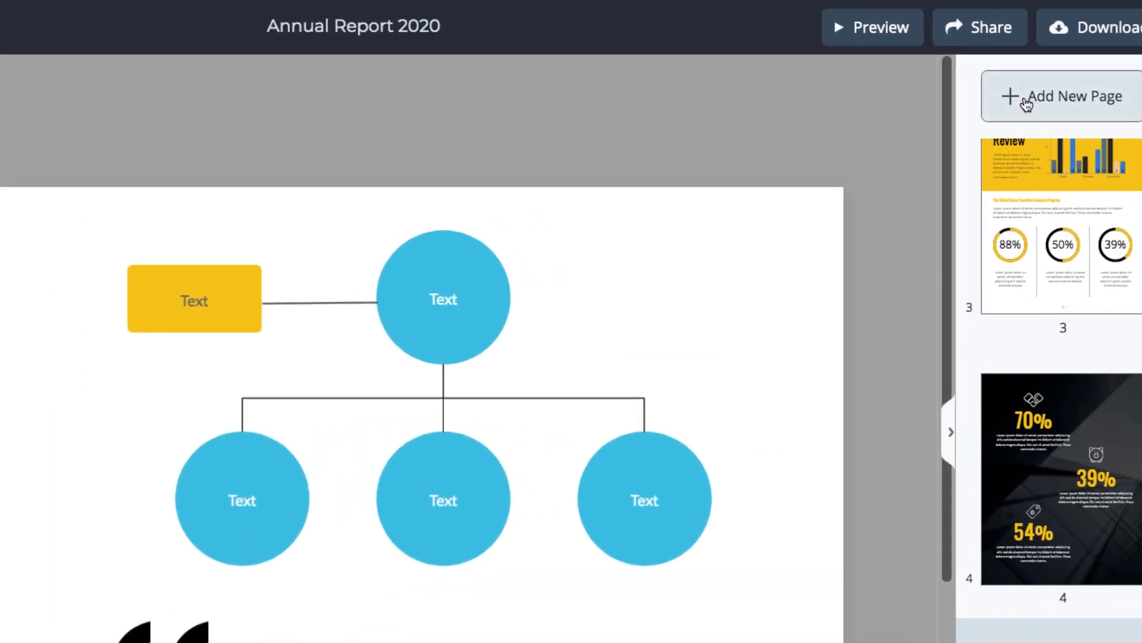
pyautogui.click(1015, 101)
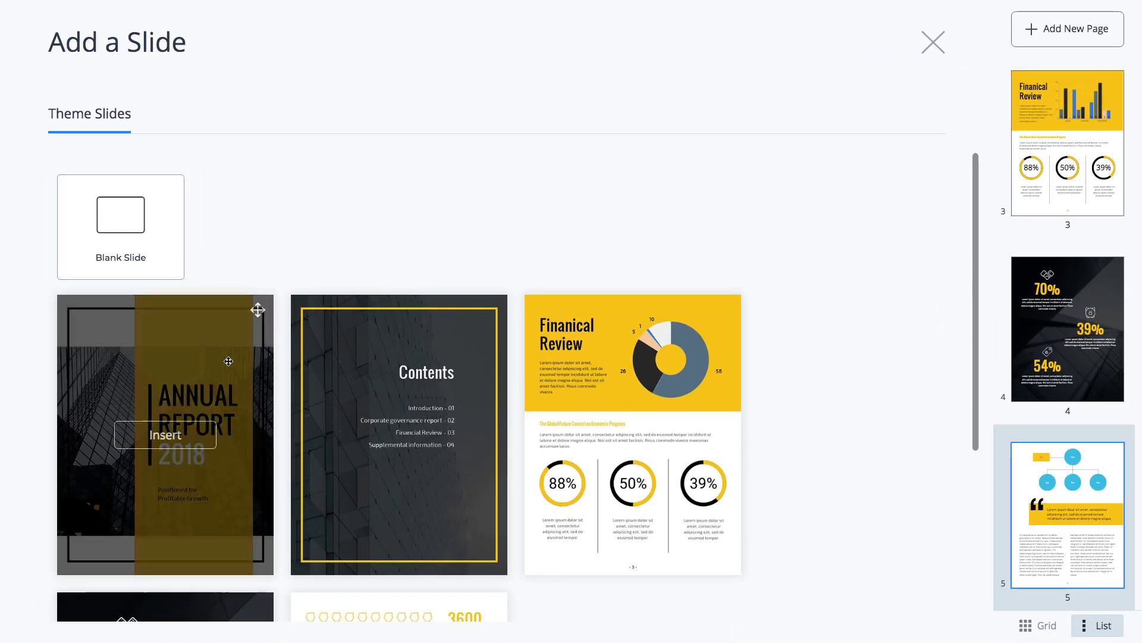
pyautogui.scroll(-5, 255, 308)
pyautogui.scroll(5, 230, 362)
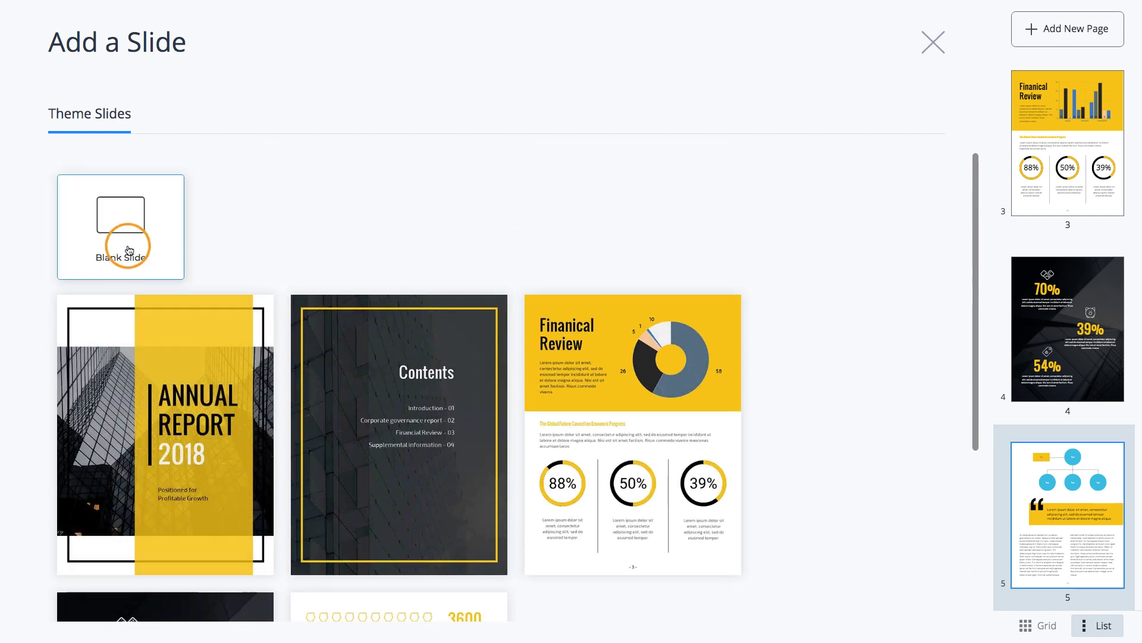
pyautogui.click(129, 249)
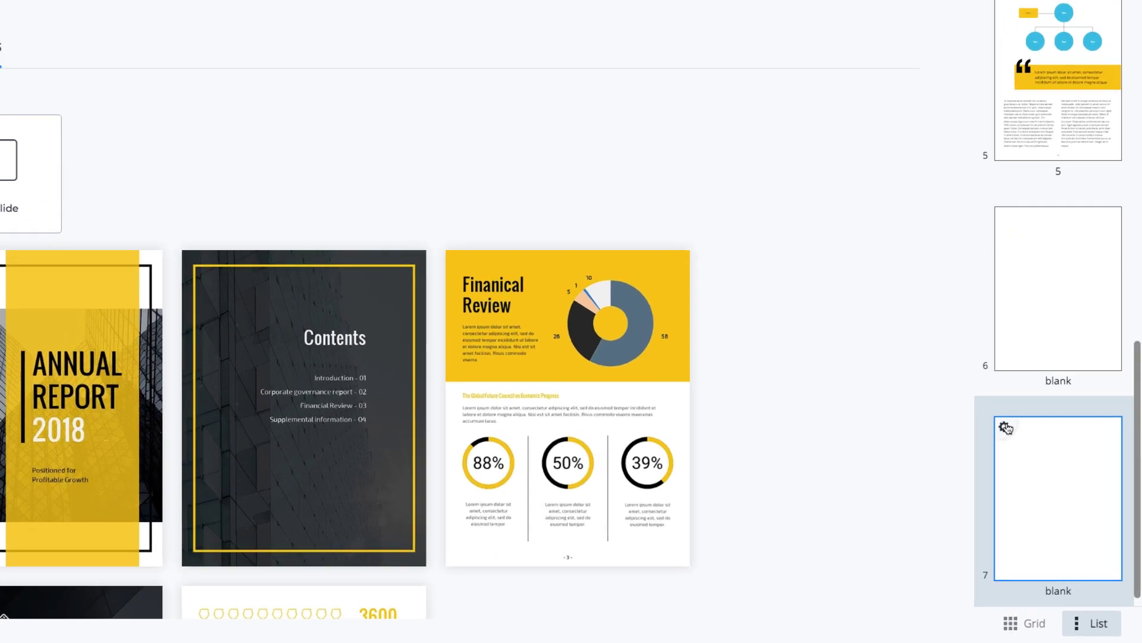
pyautogui.click(1019, 451)
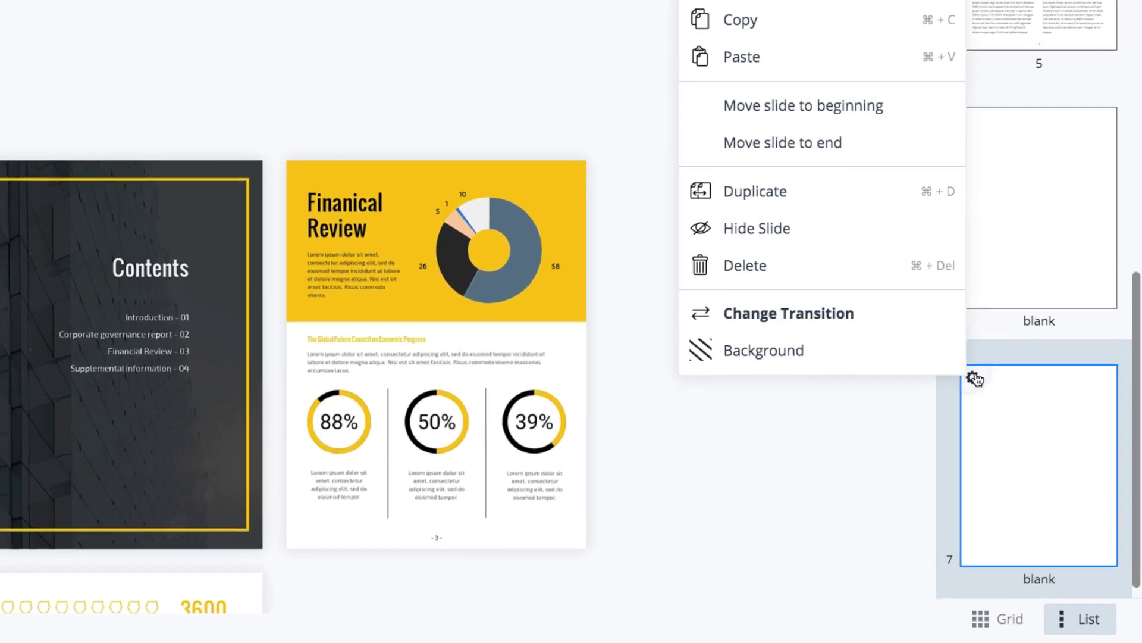
pyautogui.click(826, 262)
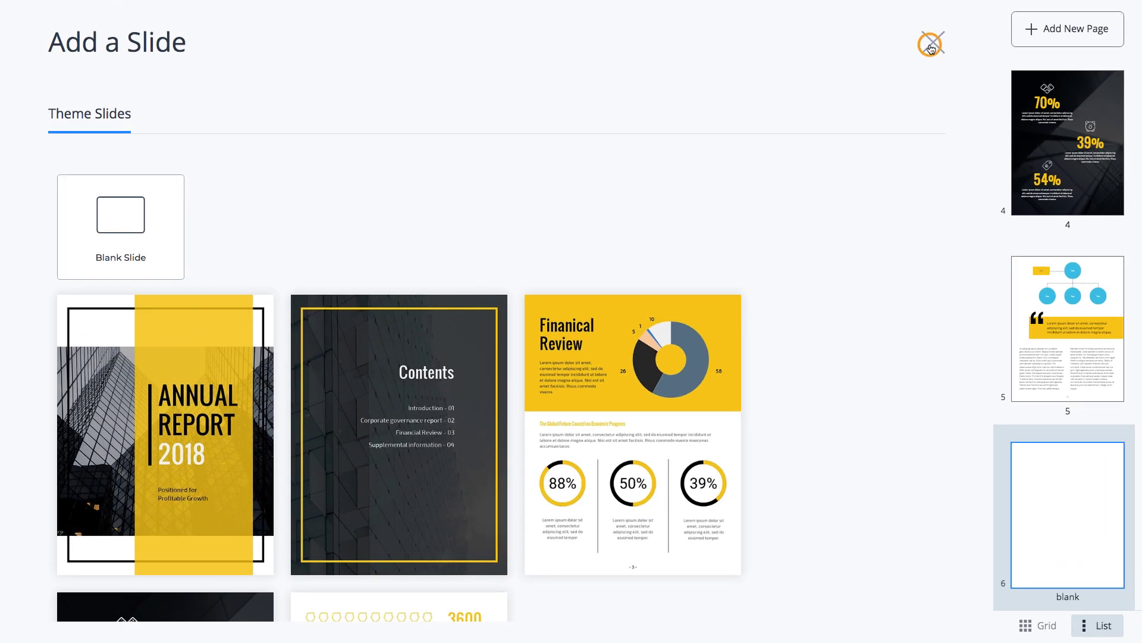
pyautogui.click(930, 44)
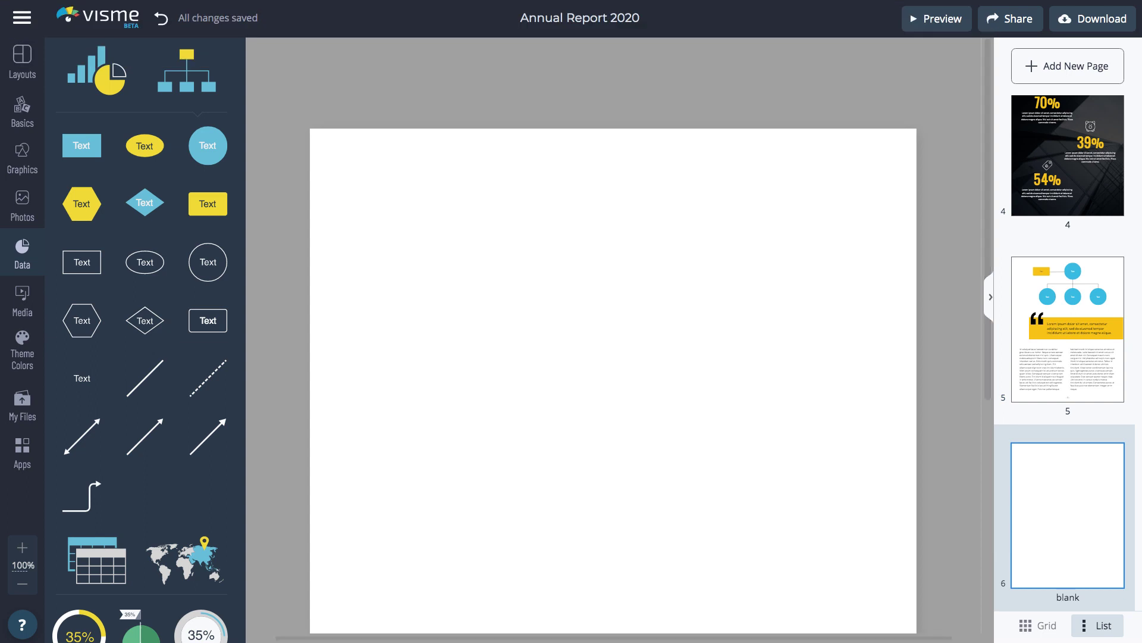
# Insert a Ford/Tesla/Toyota table on page 6 and move it toward the centre
pyautogui.scroll(-7, 90, 146)
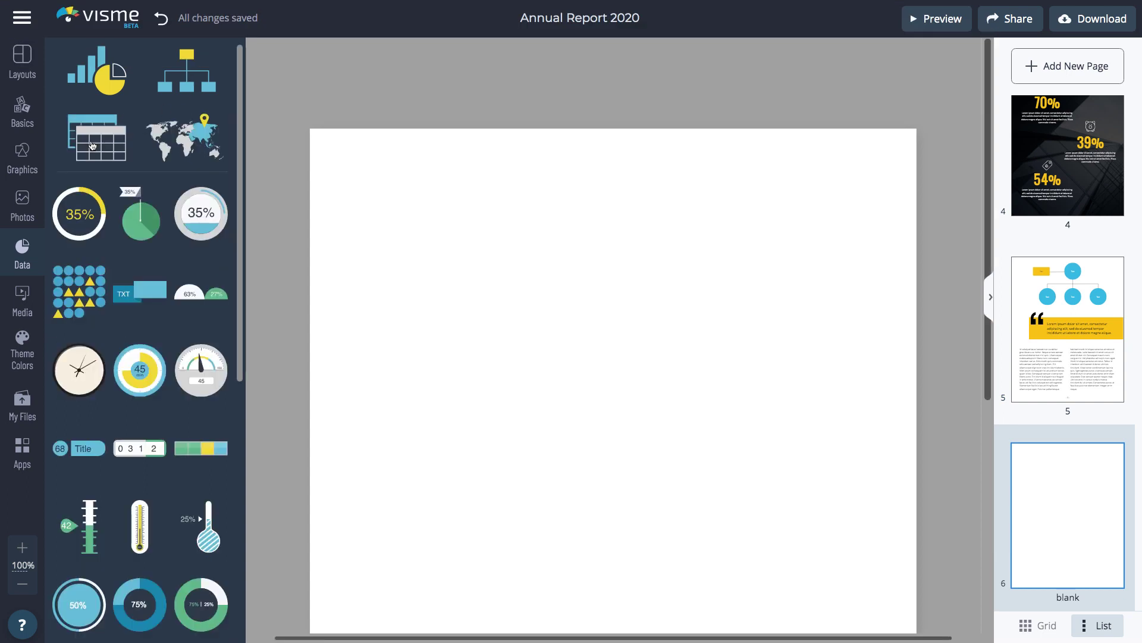
pyautogui.click(89, 146)
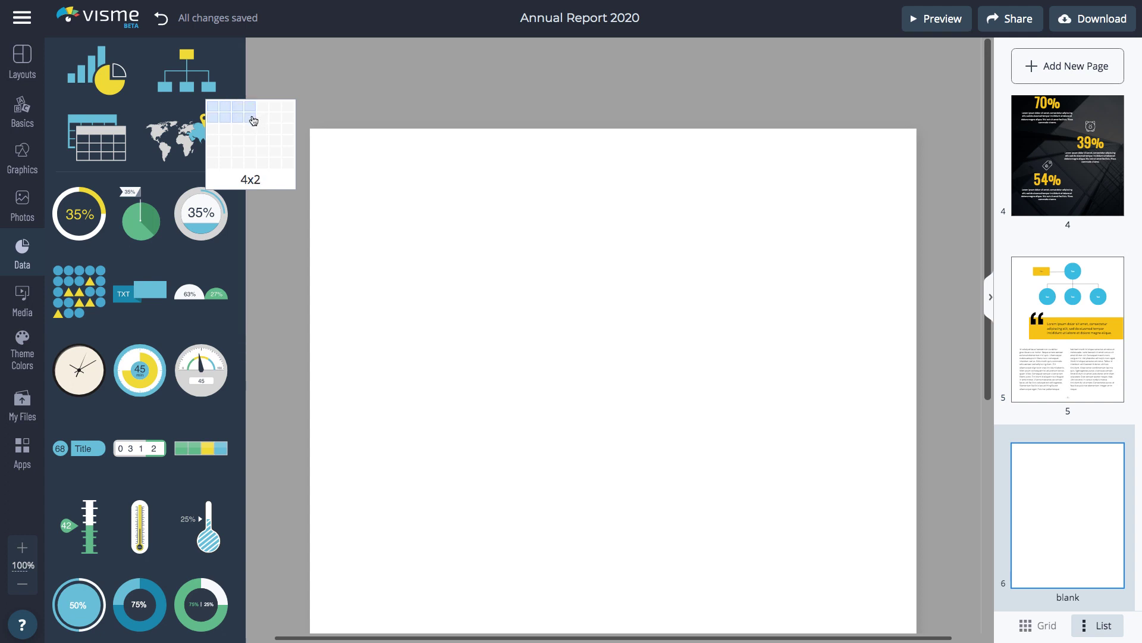
pyautogui.click(253, 128)
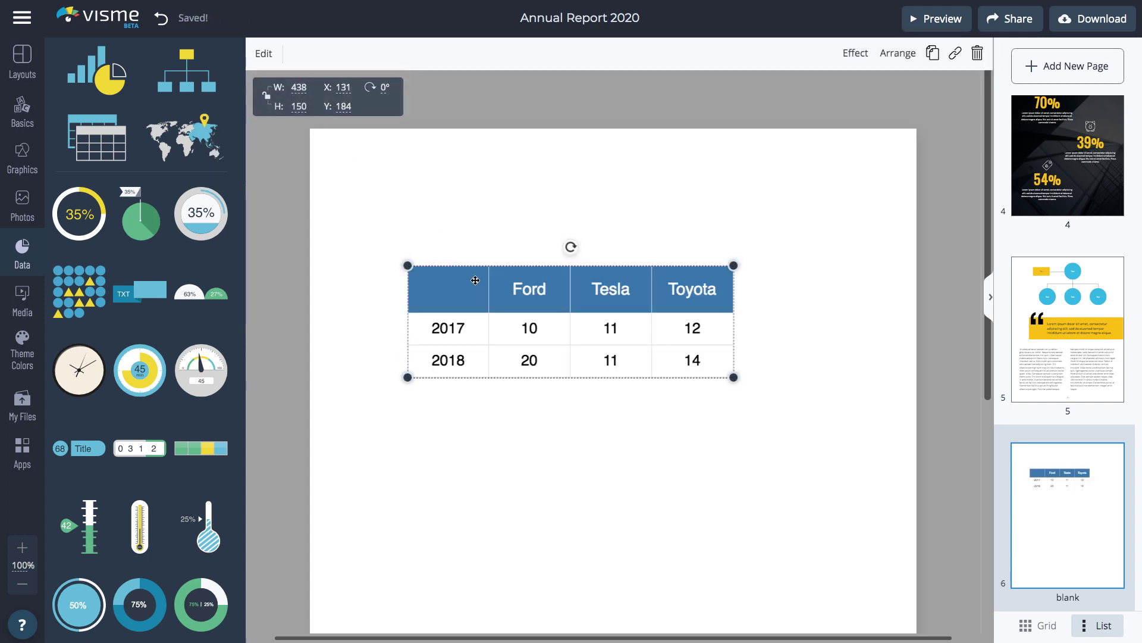
pyautogui.moveTo(475, 280); pyautogui.dragTo(521, 257)
# Set the table font to Amaranth and add a fourth row and a column E
pyautogui.doubleClick(521, 257)
pyautogui.click(297, 51)
pyautogui.click(341, 195)
pyautogui.click(382, 83)
pyautogui.click(383, 119)
pyautogui.click(464, 83)
pyautogui.click(453, 119)
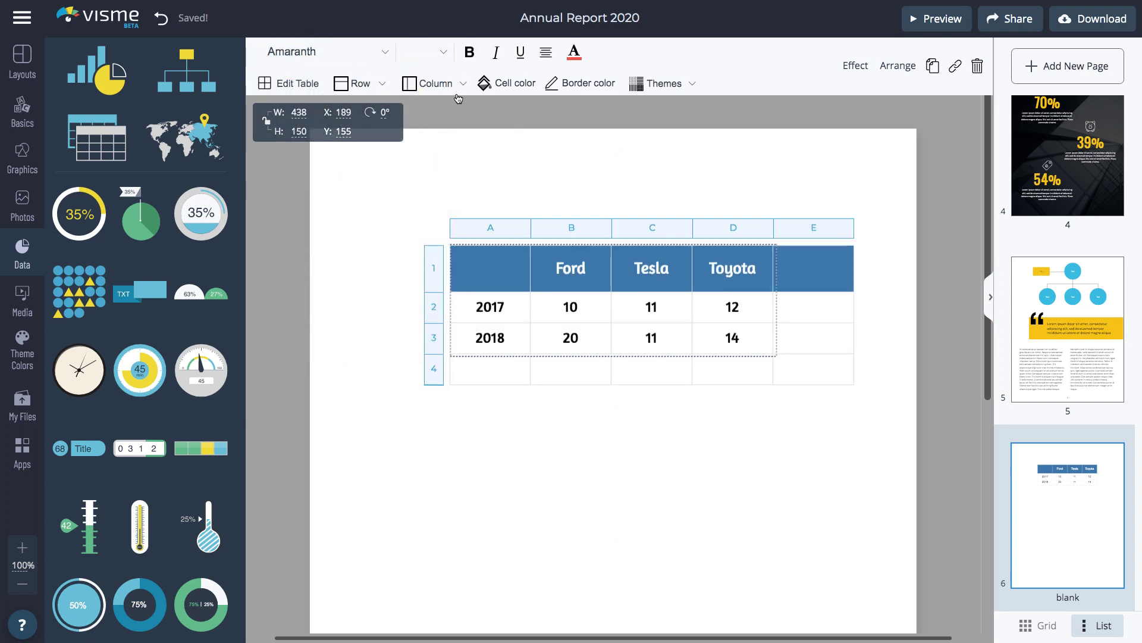
pyautogui.click(472, 255)
# Fill the table's header row A1–E1 with yellow
pyautogui.doubleClick(472, 231)
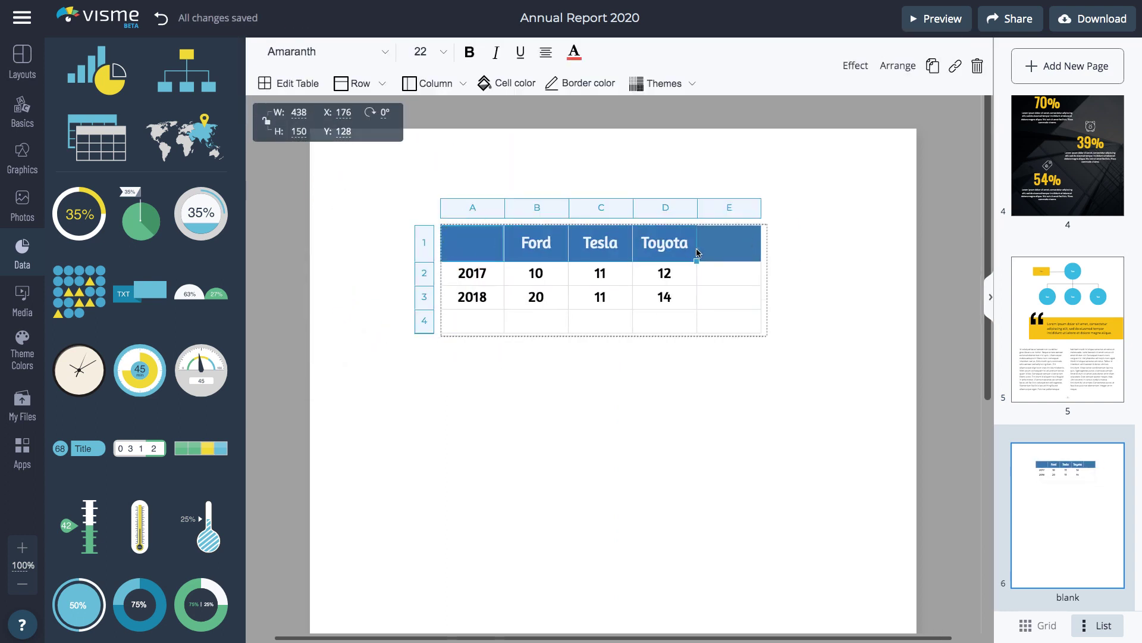
pyautogui.moveTo(483, 233); pyautogui.dragTo(703, 242)
pyautogui.click(506, 83)
pyautogui.click(625, 147)
pyautogui.click(339, 221)
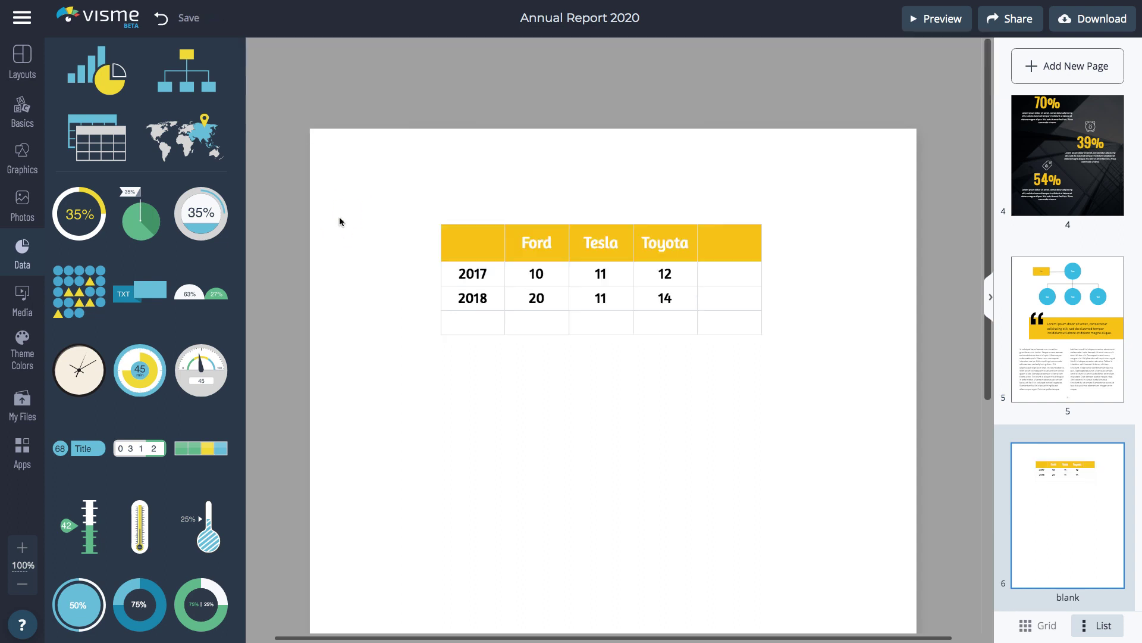
# Insert a North America region map from the Data panel and open its editor
pyautogui.scroll(-5, 604, 357)
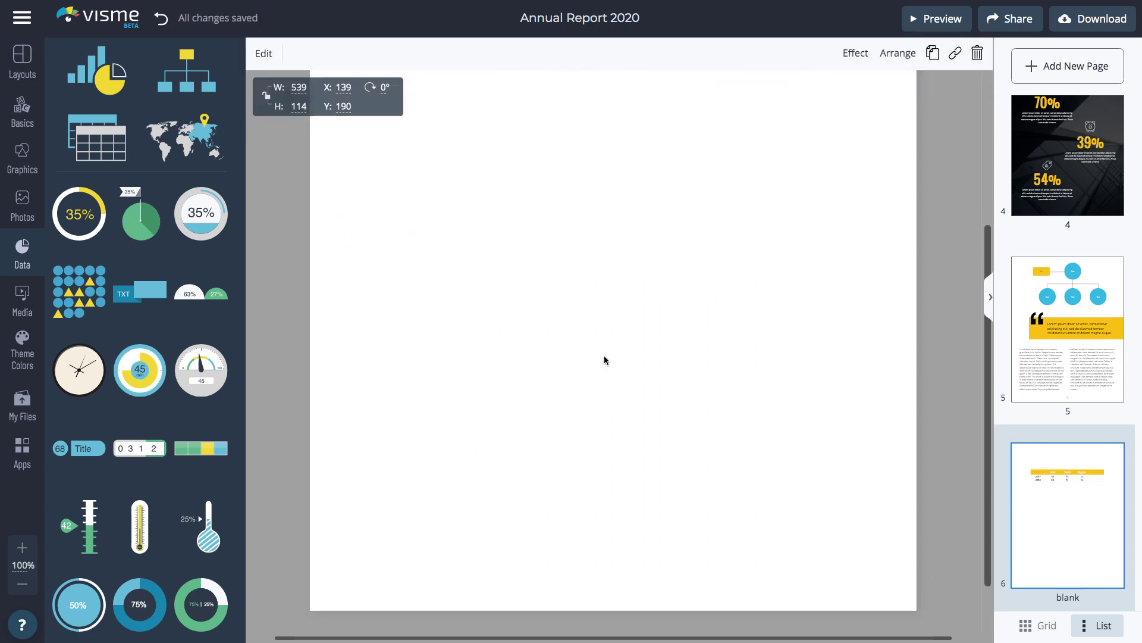
pyautogui.click(181, 135)
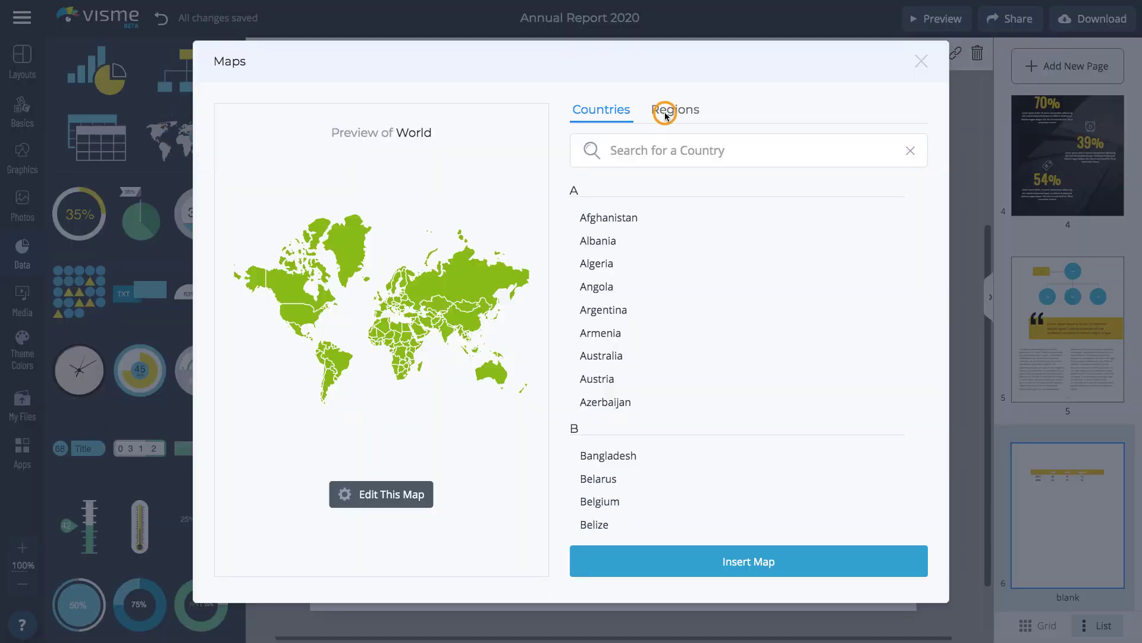
pyautogui.click(674, 114)
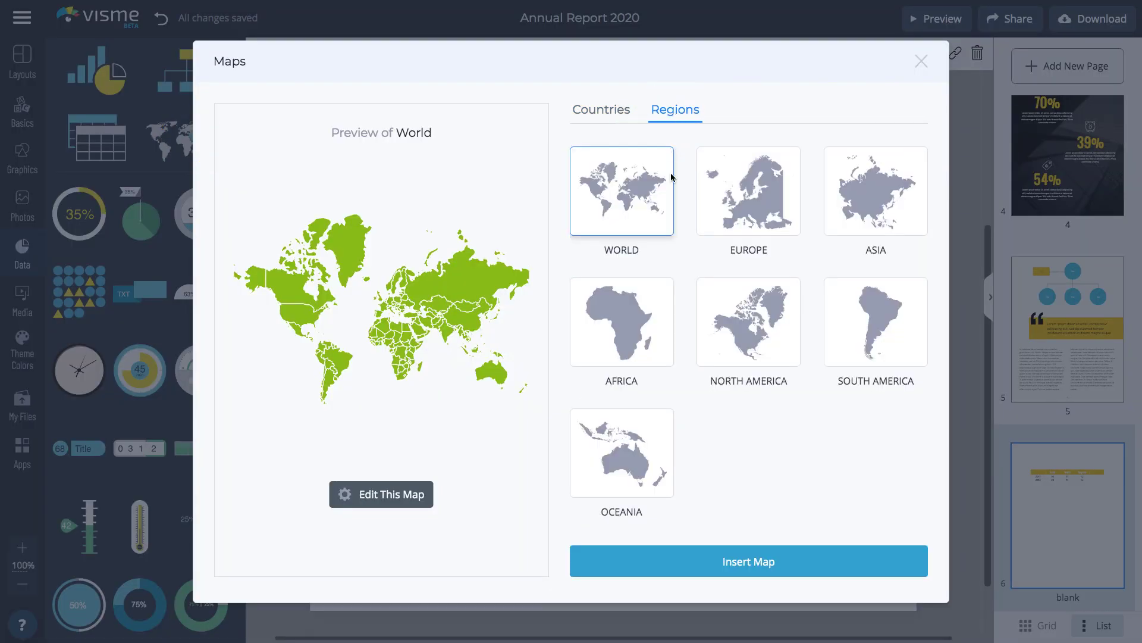
pyautogui.click(754, 318)
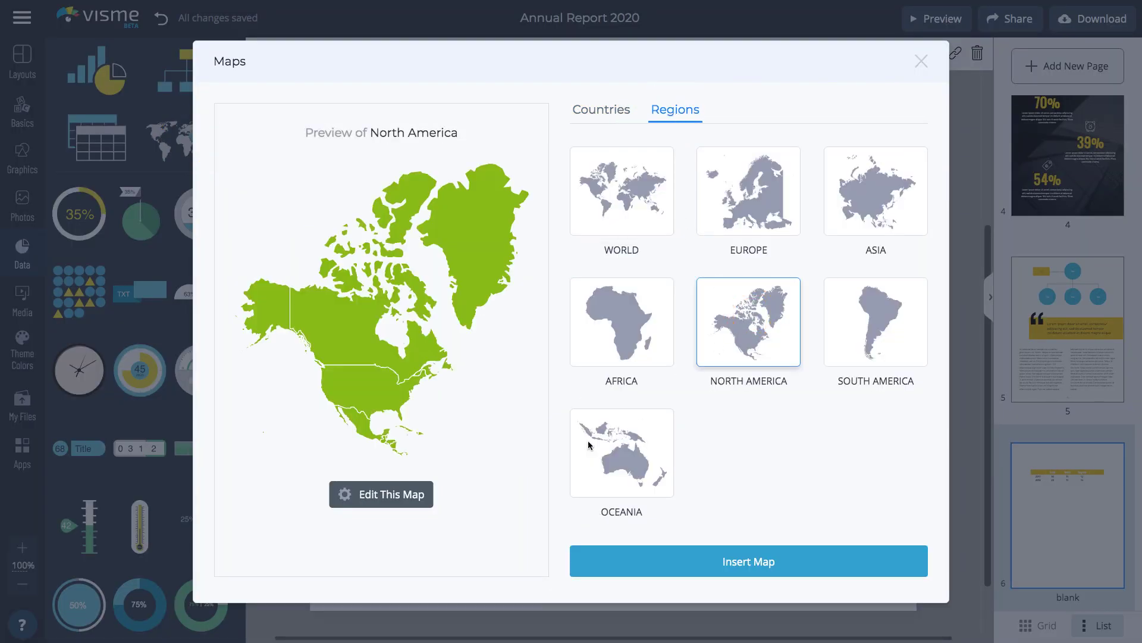
pyautogui.click(421, 503)
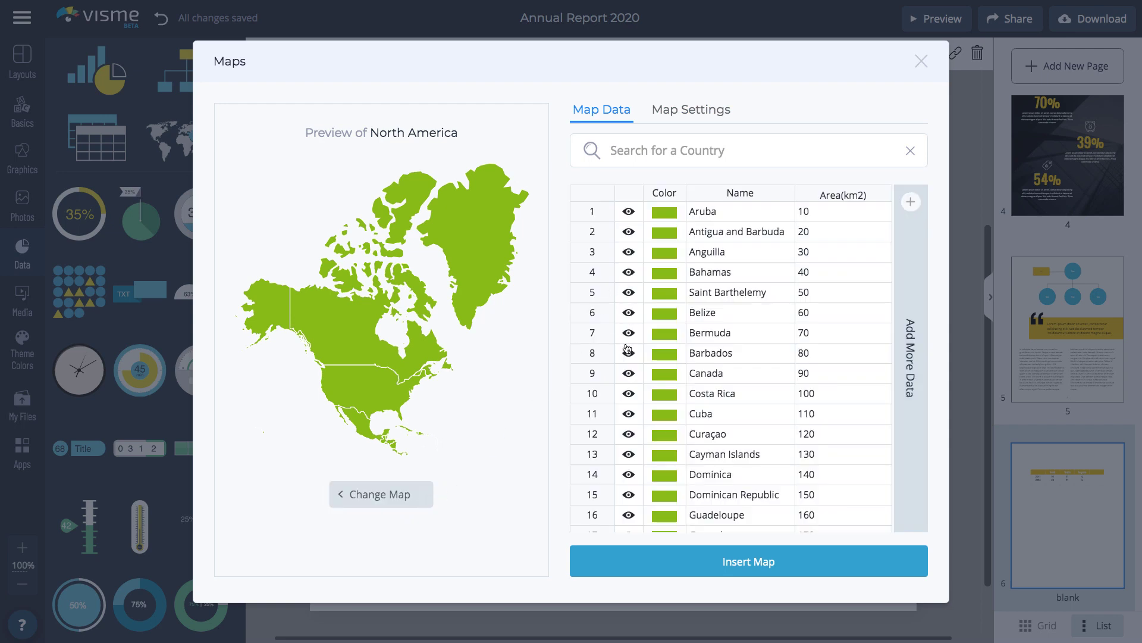
# Make the whole map yellow with borders on and shading by Area(km2) values
pyautogui.click(628, 373)
pyautogui.click(628, 373)
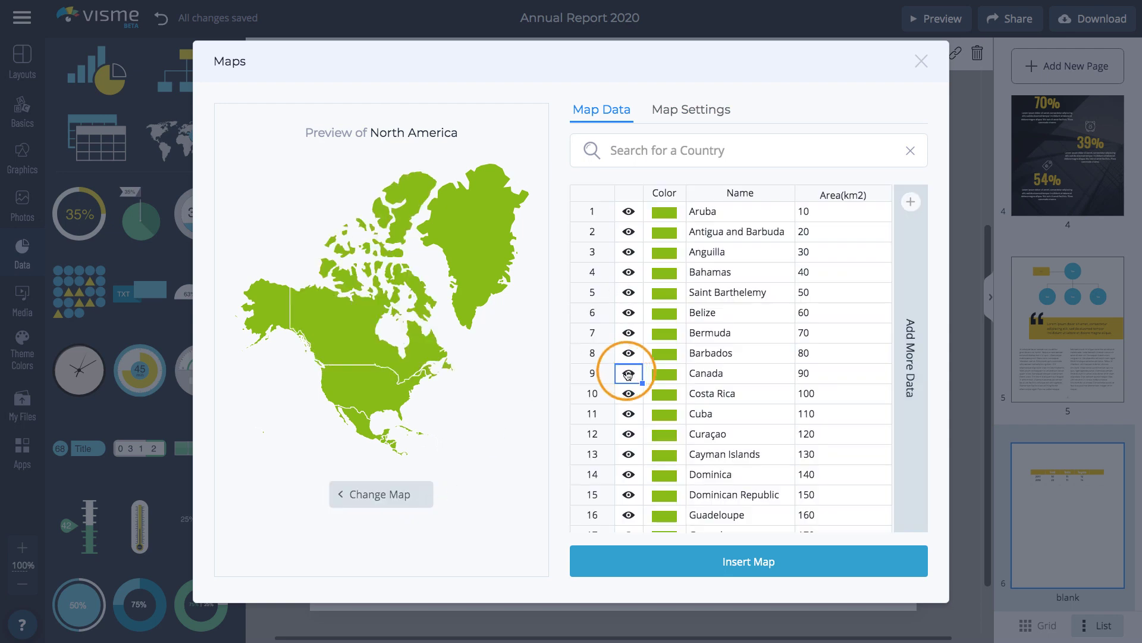
pyautogui.click(718, 112)
pyautogui.click(906, 181)
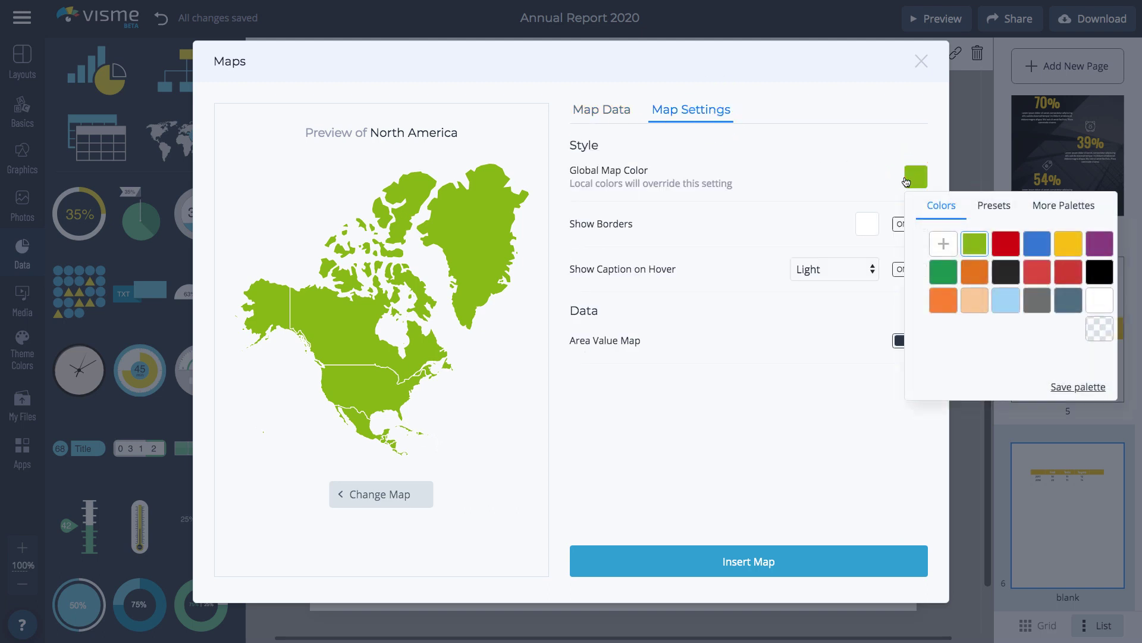
pyautogui.click(1063, 248)
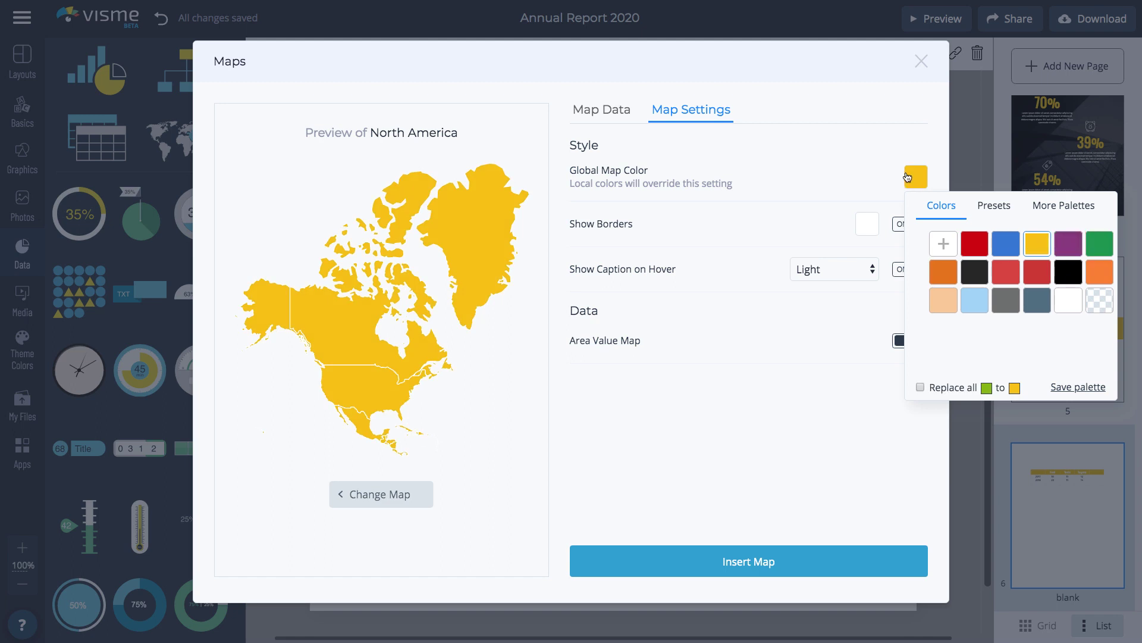
pyautogui.click(902, 174)
pyautogui.click(897, 229)
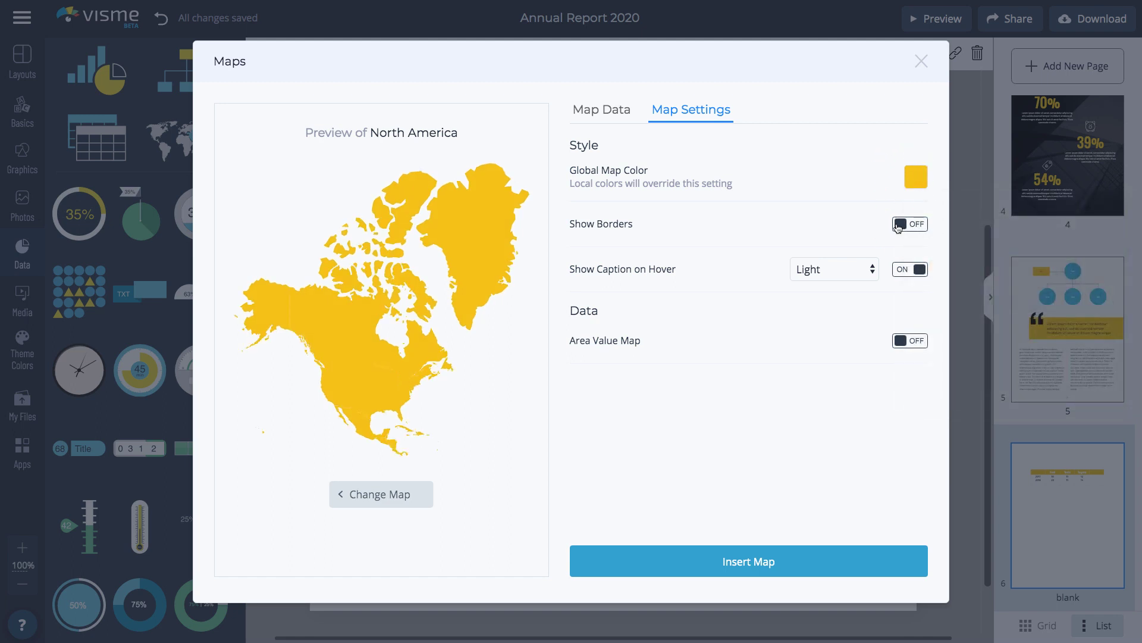
pyautogui.click(902, 228)
pyautogui.click(915, 342)
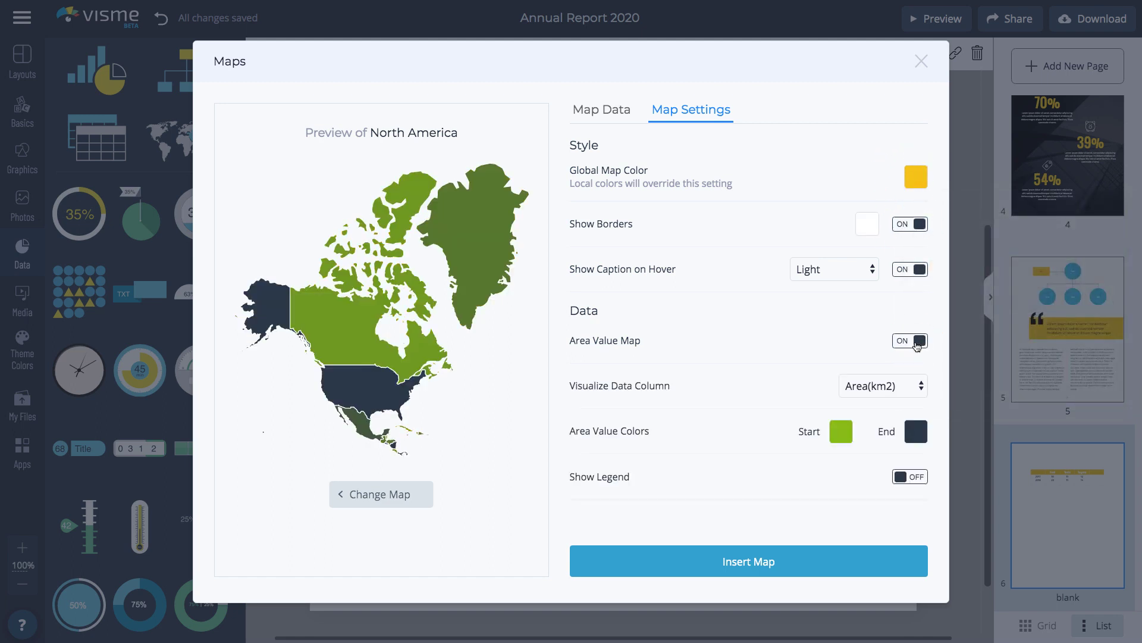
# Place and enlarge the yellow map, then add a 'Map' title above it
pyautogui.click(841, 554)
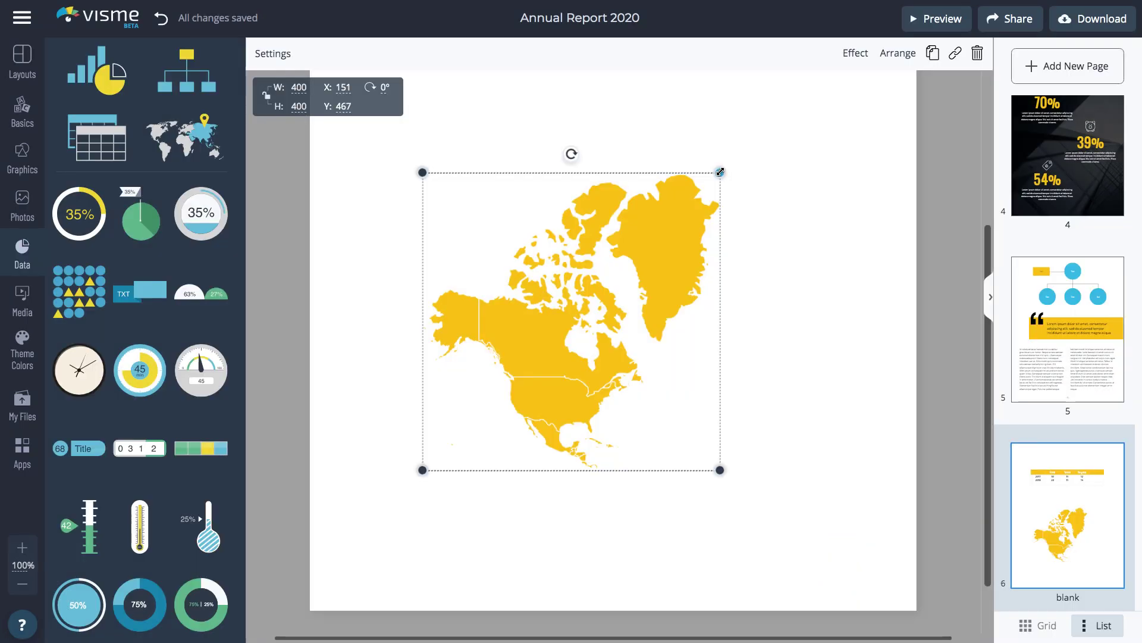
pyautogui.moveTo(719, 171); pyautogui.dragTo(842, 84)
pyautogui.scroll(4, 595, 357)
pyautogui.click(20, 107)
pyautogui.click(158, 61)
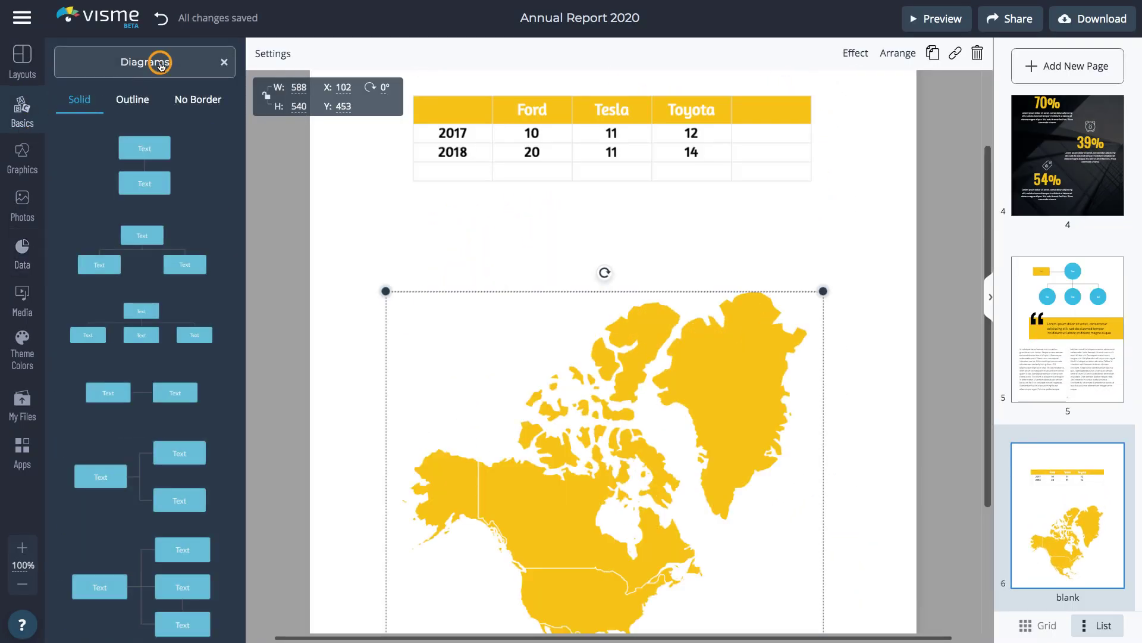
pyautogui.click(132, 61)
pyautogui.click(141, 117)
pyautogui.moveTo(571, 321); pyautogui.dragTo(615, 257)
pyautogui.doubleClick(615, 257)
pyautogui.write('Map')
pyautogui.hotkey('ctrl', 'a')
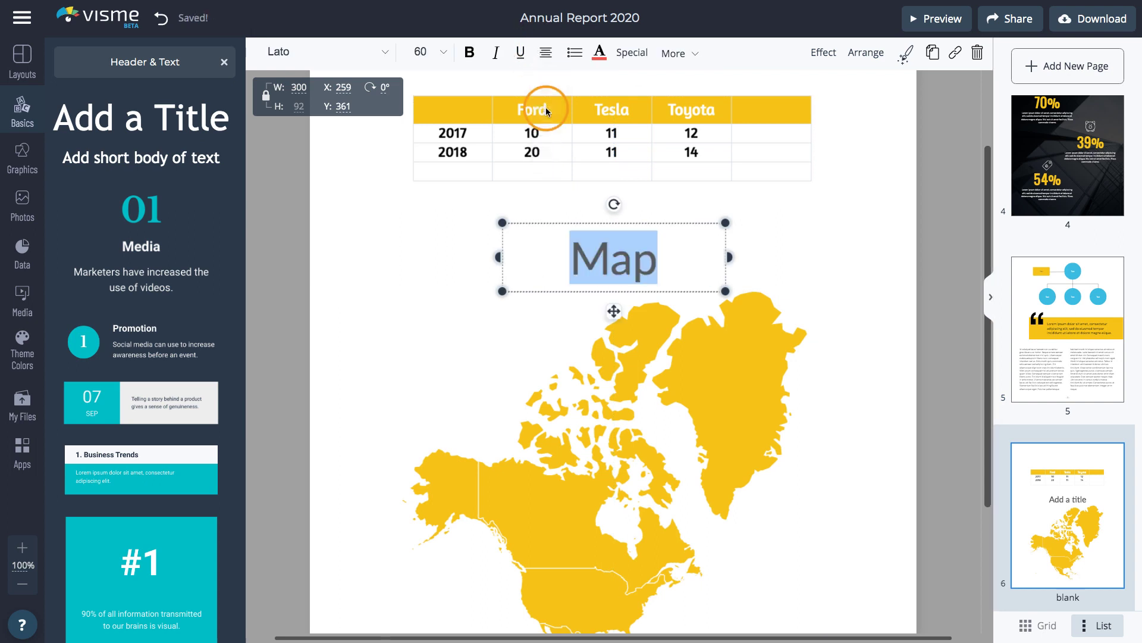
# Copy the heading above the table and change its text to 'Table'
pyautogui.click(601, 324)
pyautogui.scroll(3, 601, 324)
pyautogui.click(535, 416)
pyautogui.moveTo(604, 437); pyautogui.dragTo(595, 233)
pyautogui.doubleClick(595, 234)
pyautogui.write('Table')
pyautogui.click(871, 226)
pyautogui.scroll(3, 1061, 357)
# Delete the 70% figure and the handshake icon from page 4
pyautogui.click(1061, 357)
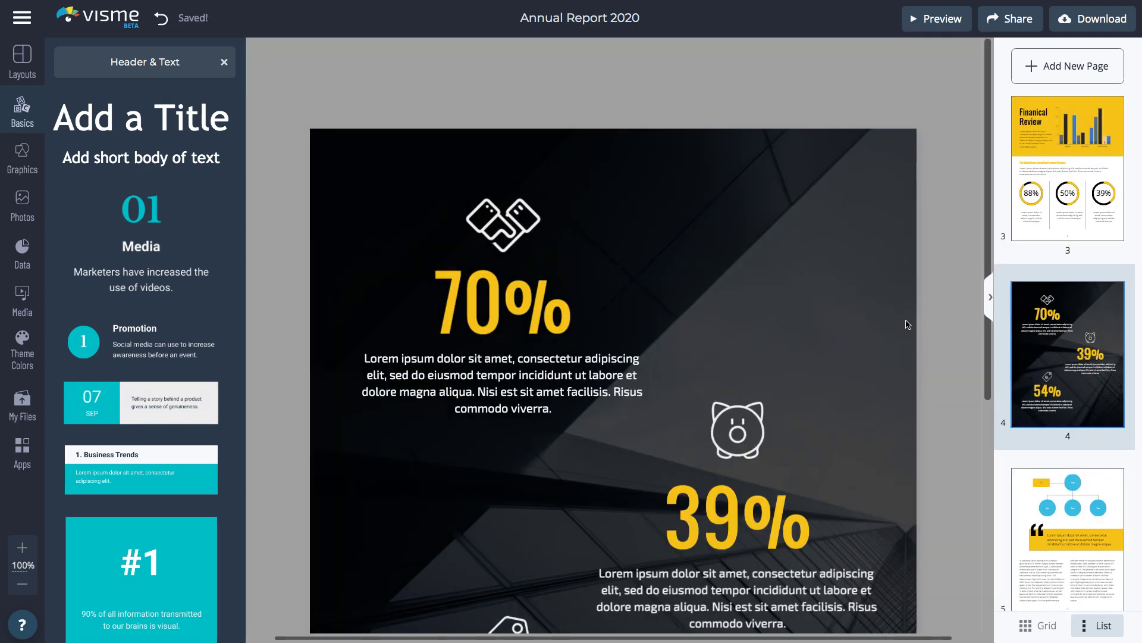
pyautogui.scroll(-1, 526, 267)
pyautogui.click(526, 201)
pyautogui.press('Delete')
pyautogui.click(503, 159)
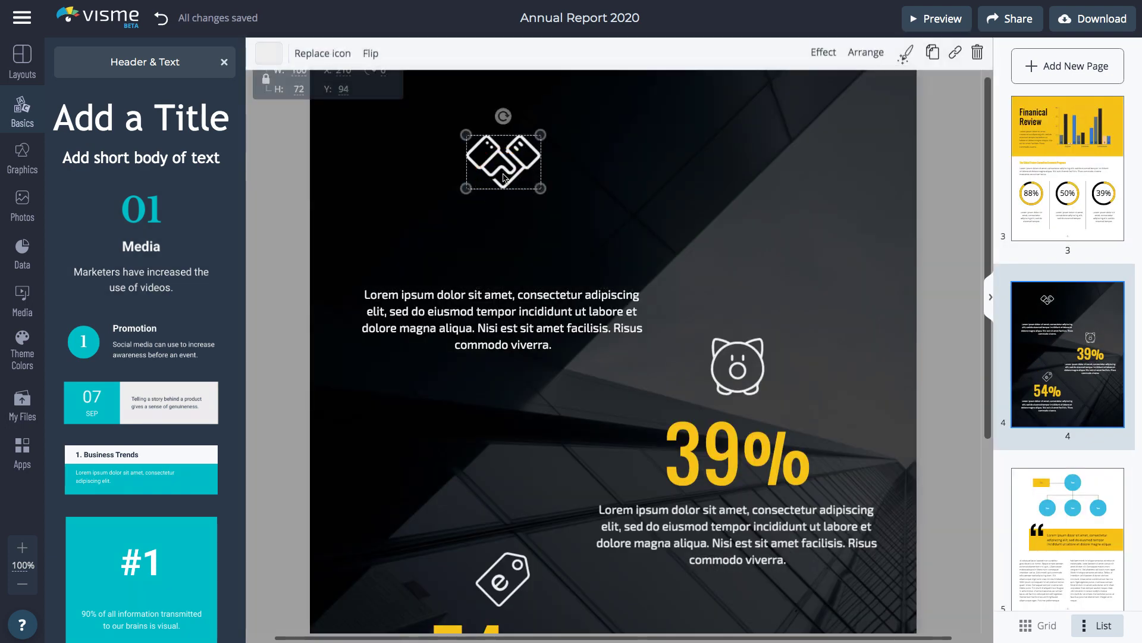
pyautogui.press('Delete')
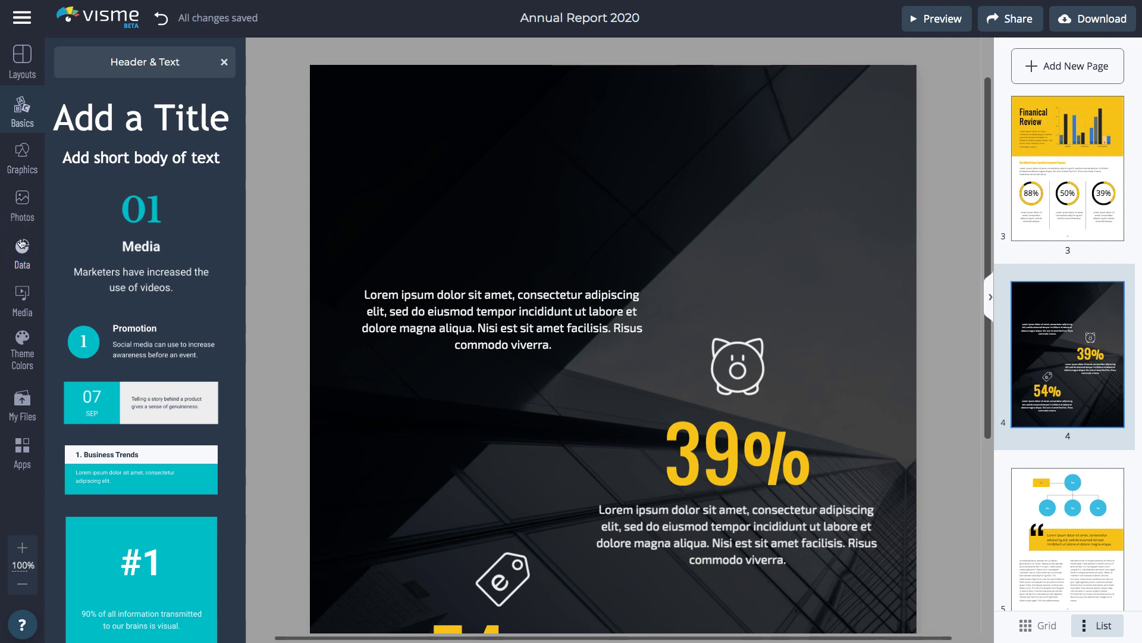
# Add a radial progress ring at top-left set to 66% with an orange-yellow arc
pyautogui.click(22, 243)
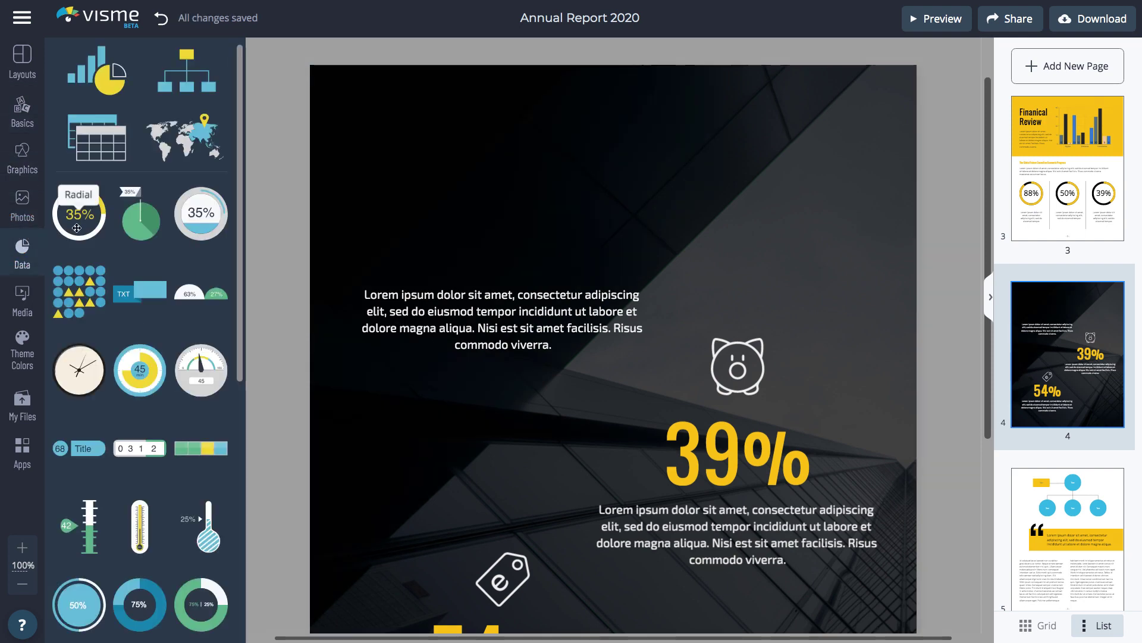
pyautogui.click(76, 228)
pyautogui.moveTo(550, 267); pyautogui.dragTo(483, 129)
pyautogui.click(287, 55)
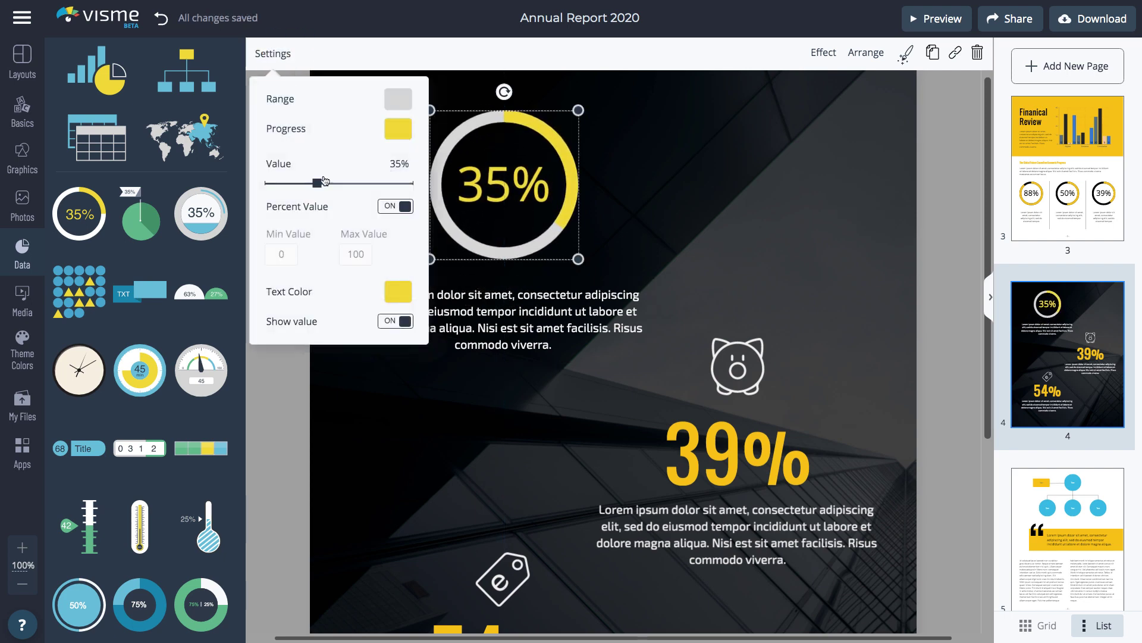
pyautogui.moveTo(327, 183); pyautogui.dragTo(364, 184)
pyautogui.click(397, 131)
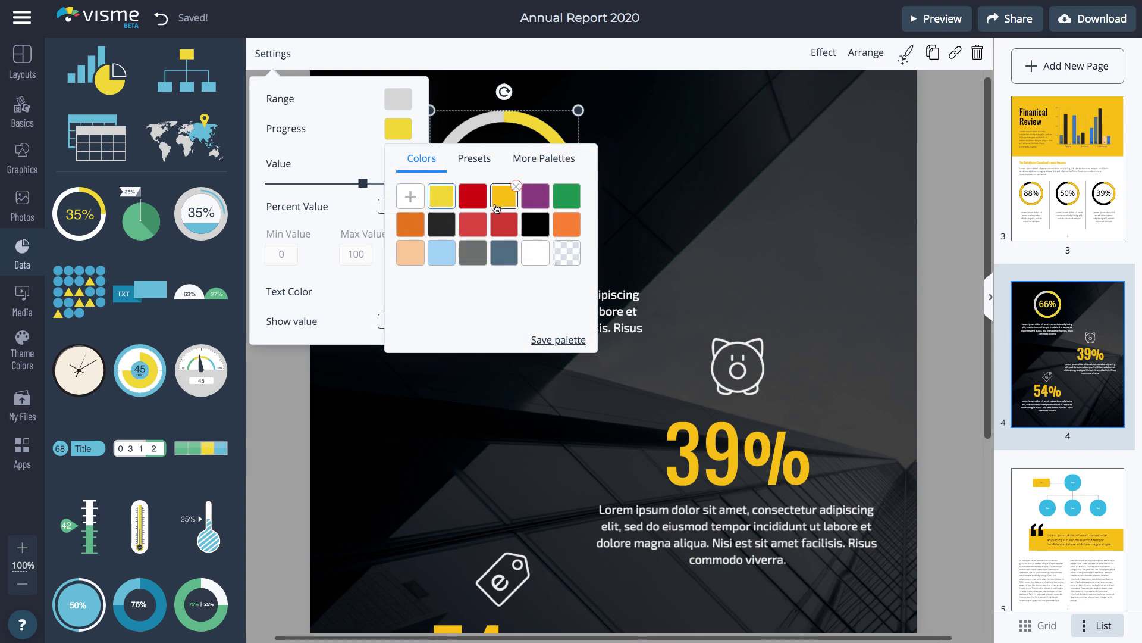
pyautogui.click(499, 206)
pyautogui.click(470, 79)
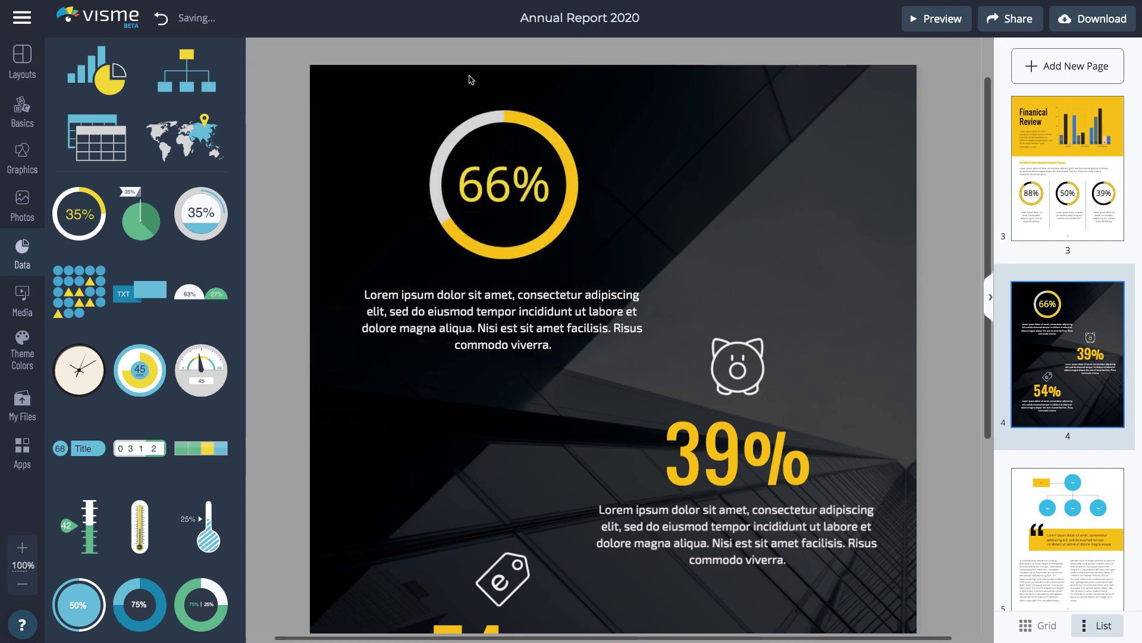
# Delete the right-hand text column on page 5
pyautogui.scroll(-5, 444, 98)
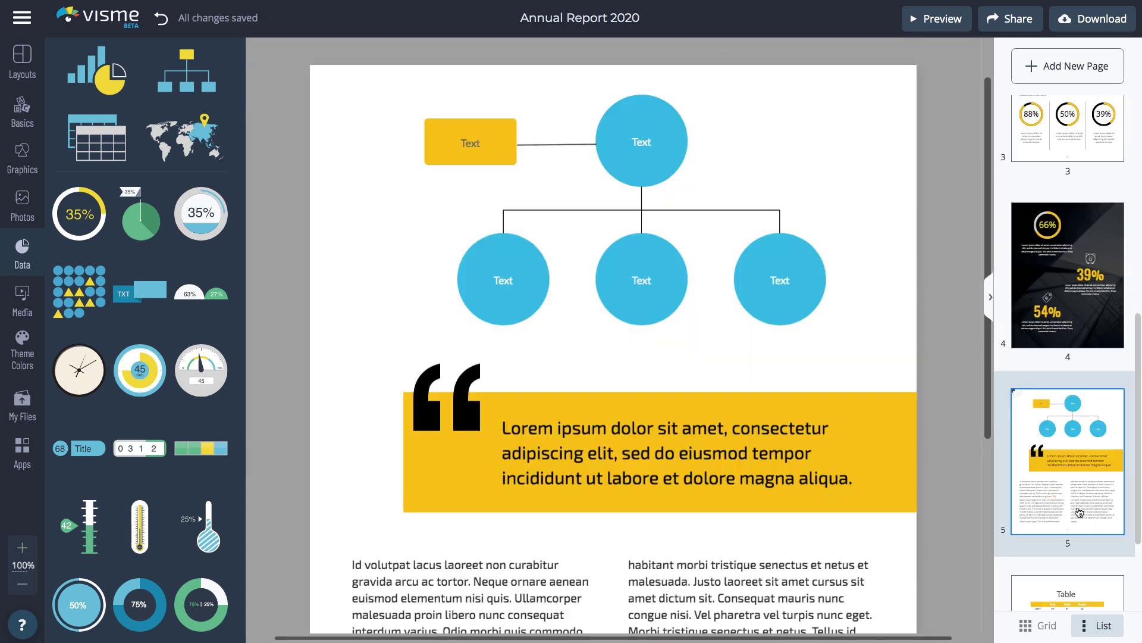
pyautogui.scroll(-5, 846, 496)
pyautogui.click(812, 464)
pyautogui.press('Delete')
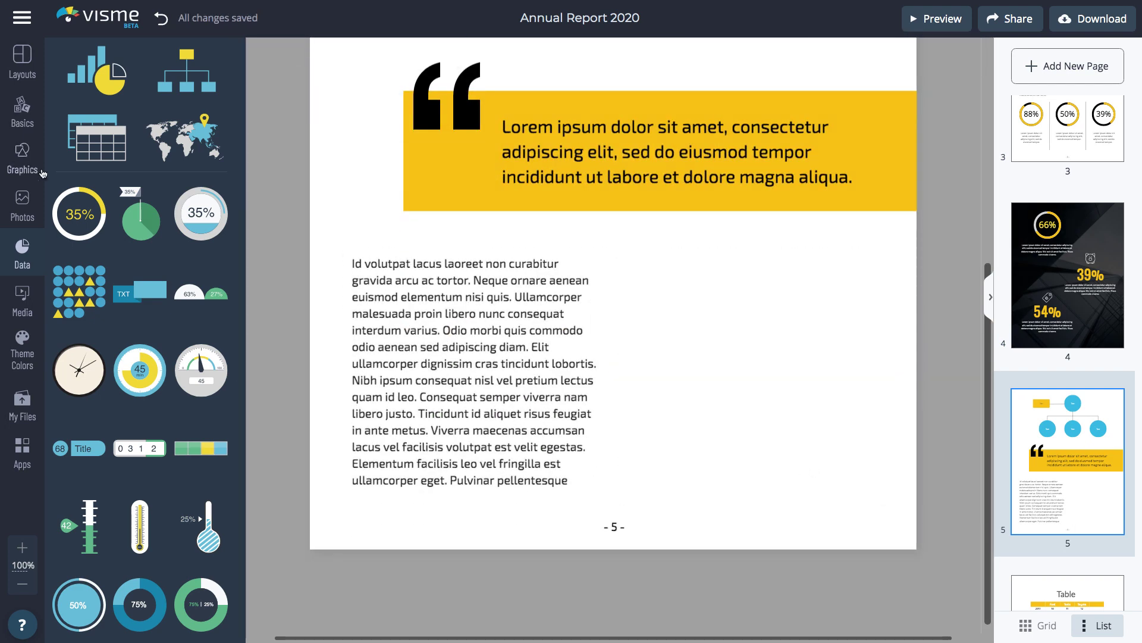
# Embed the YouTube video 'Florida LLC - Annual Report' from its link in the empty right half
pyautogui.click(22, 294)
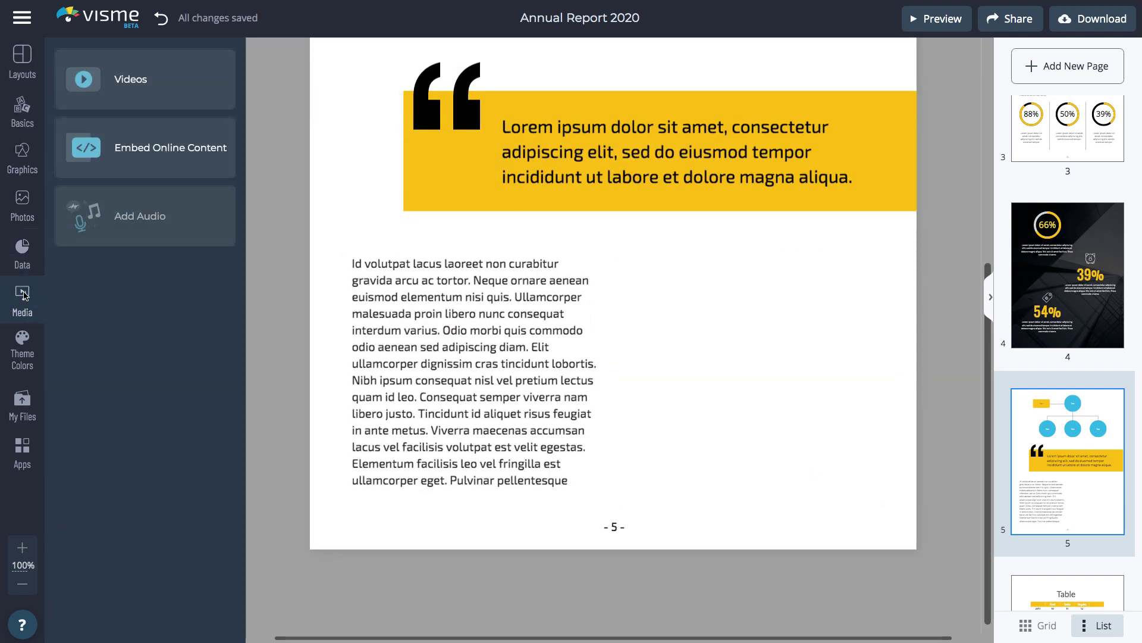
pyautogui.click(139, 73)
pyautogui.click(24, 429)
pyautogui.click(24, 437)
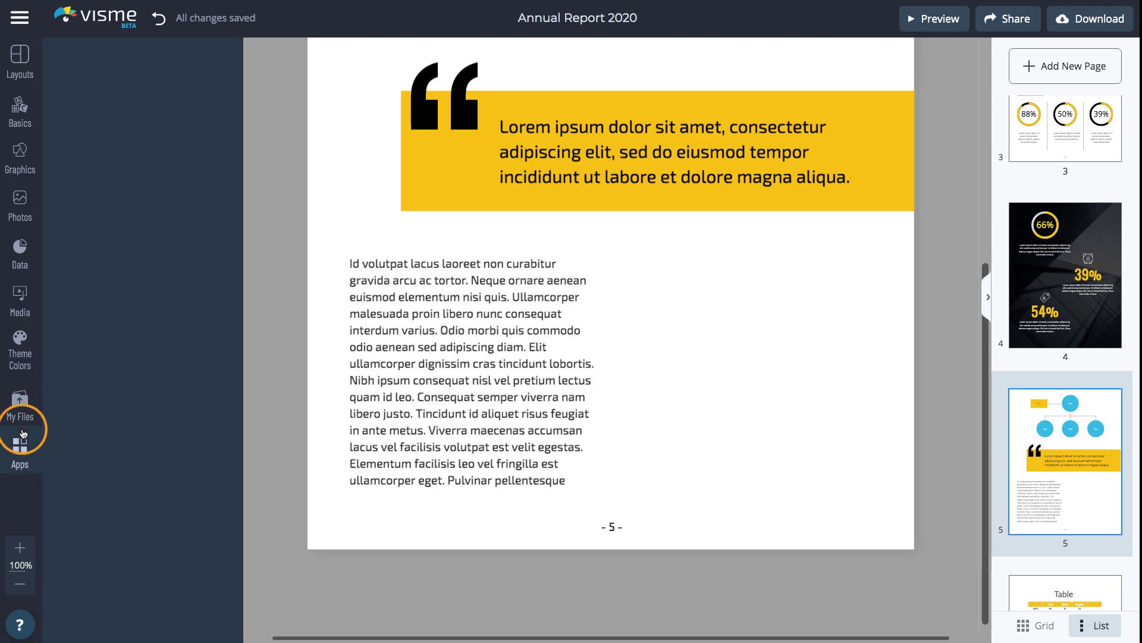
pyautogui.click(68, 97)
pyautogui.write('https://www.youtube.com/watch?v=2OXKHDAO3Aw&t=1s')
pyautogui.click(142, 530)
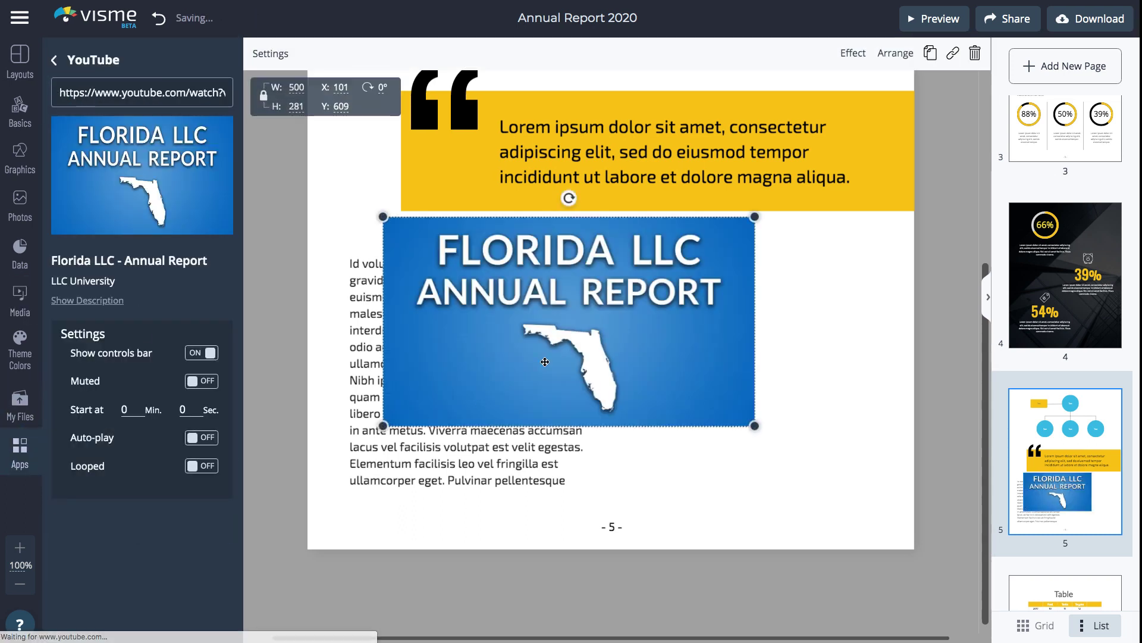
pyautogui.moveTo(513, 311); pyautogui.dragTo(711, 366)
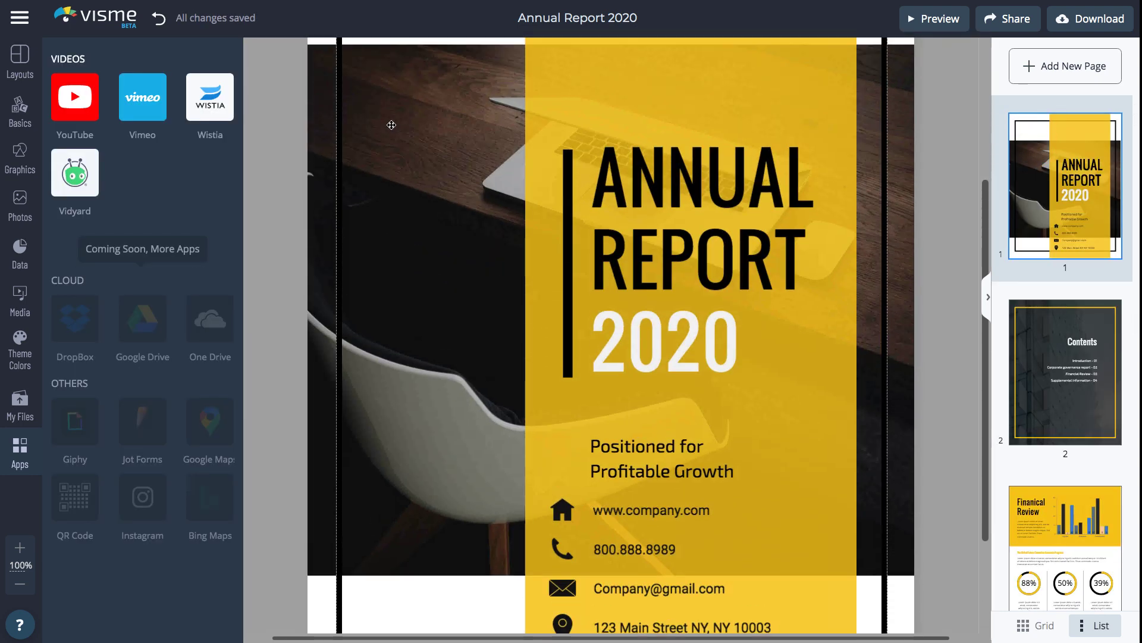
pyautogui.scroll(3, 392, 125)
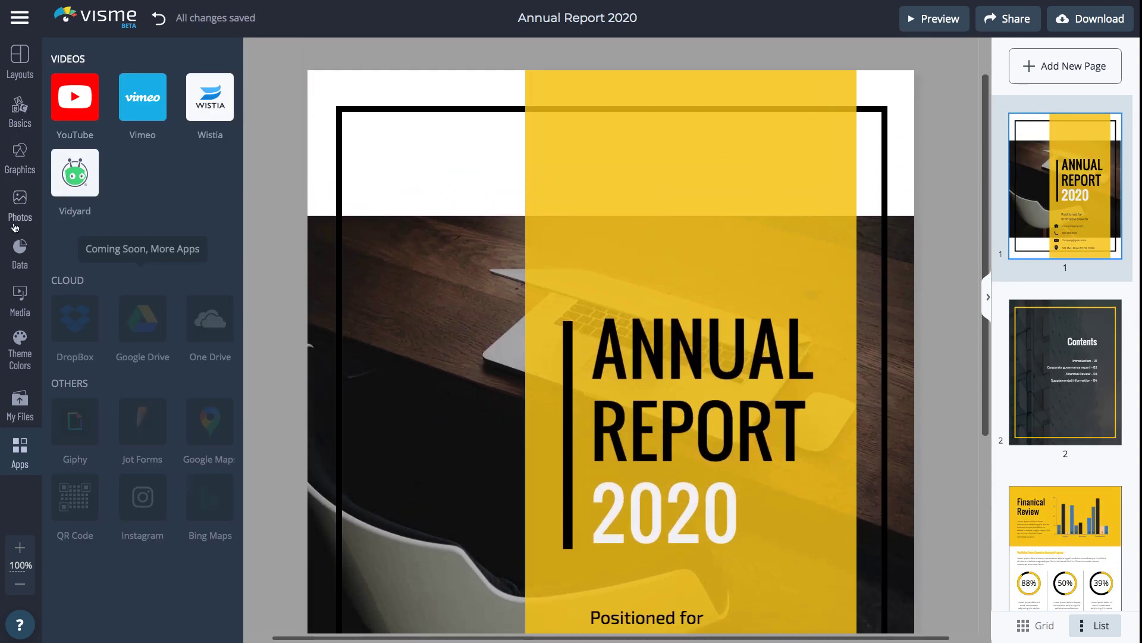
# Try several Theme Colors palettes and settle on the dark slate and light blue one
pyautogui.click(16, 355)
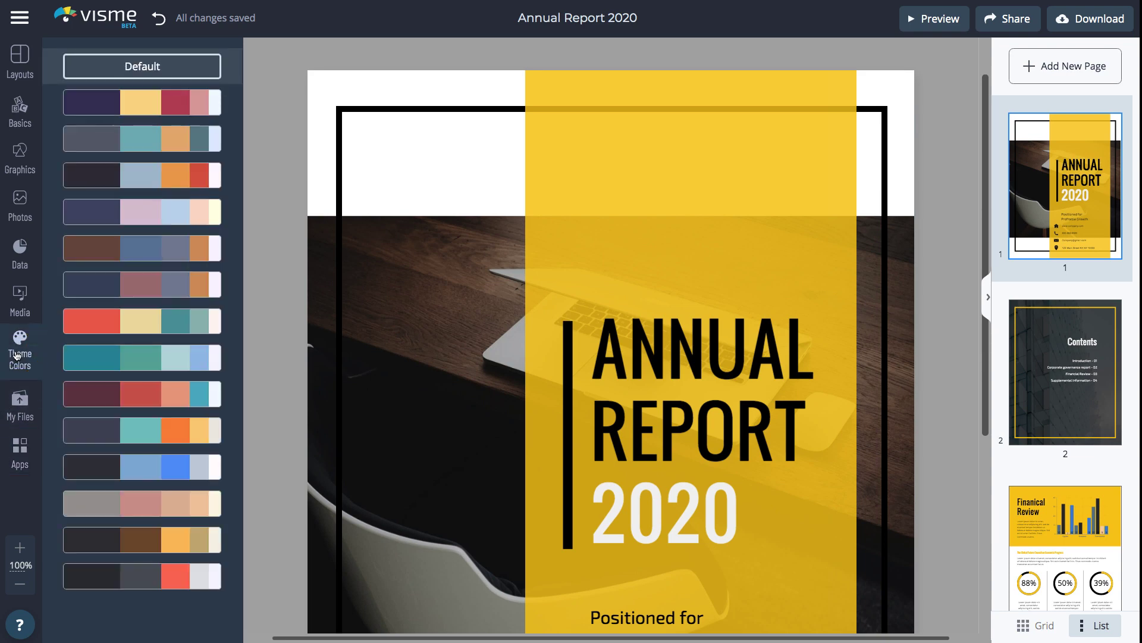
pyautogui.click(119, 141)
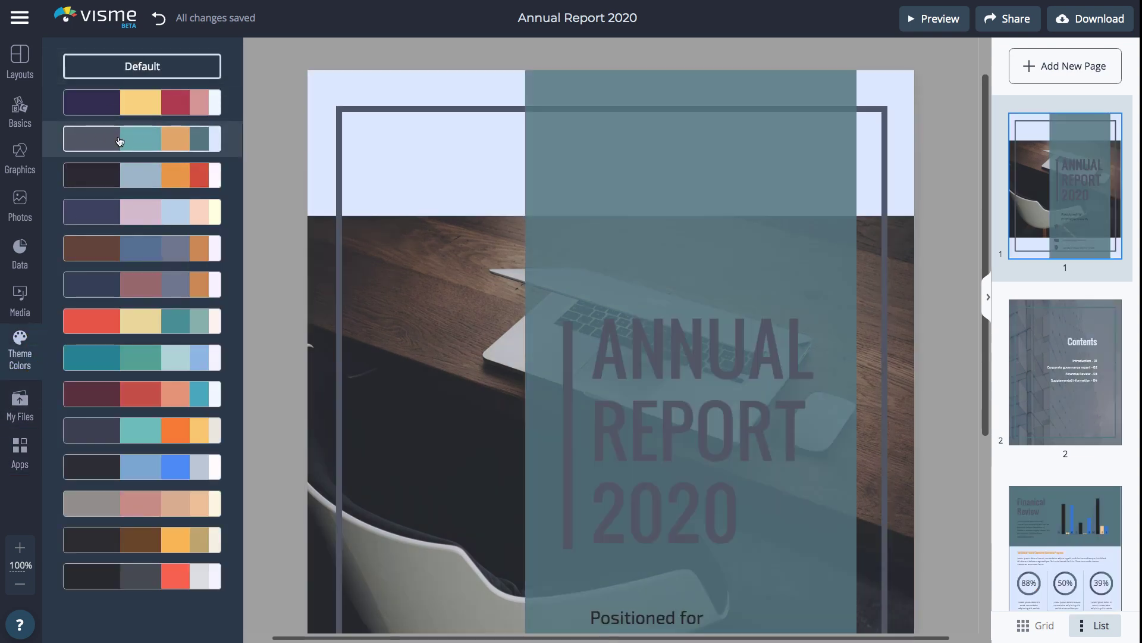
pyautogui.click(121, 362)
pyautogui.click(119, 467)
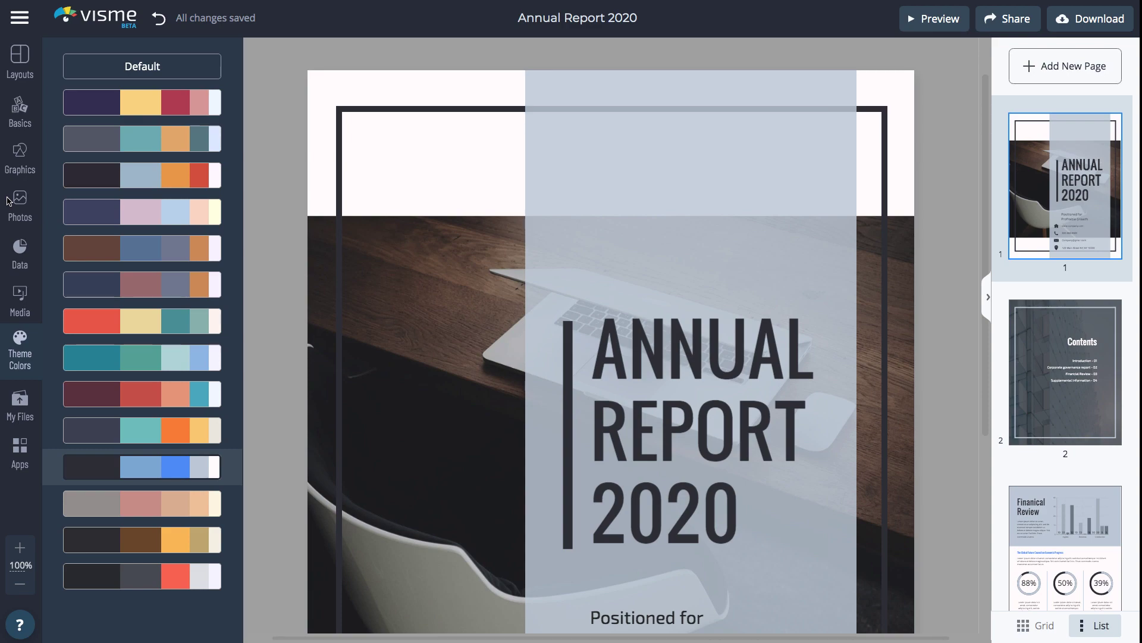
pyautogui.click(1008, 18)
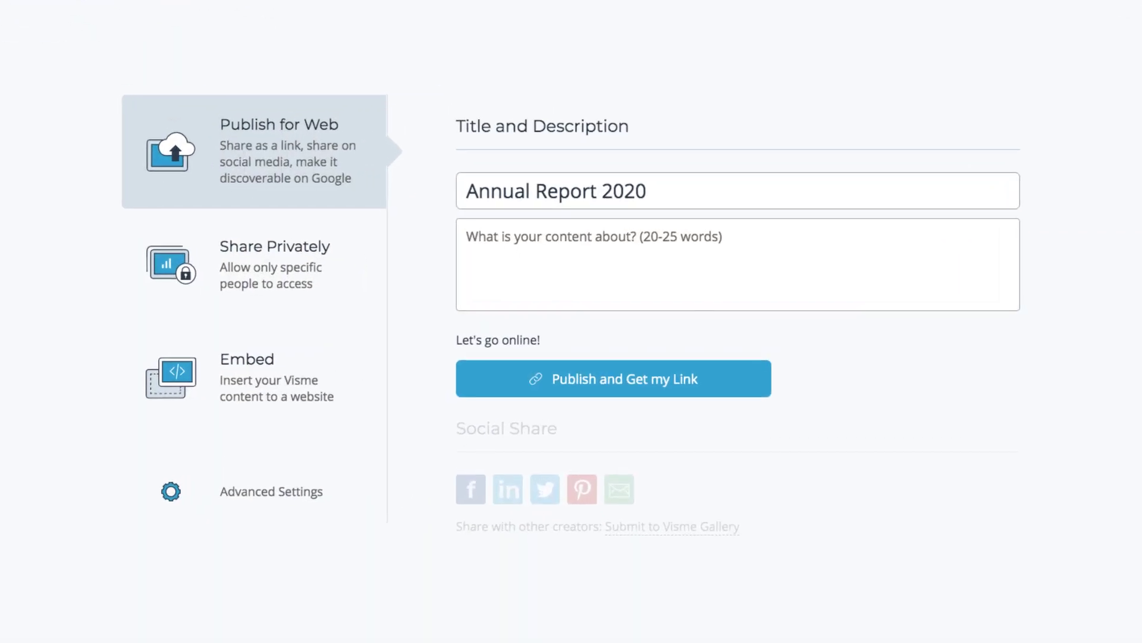
pyautogui.click(302, 254)
pyautogui.click(224, 384)
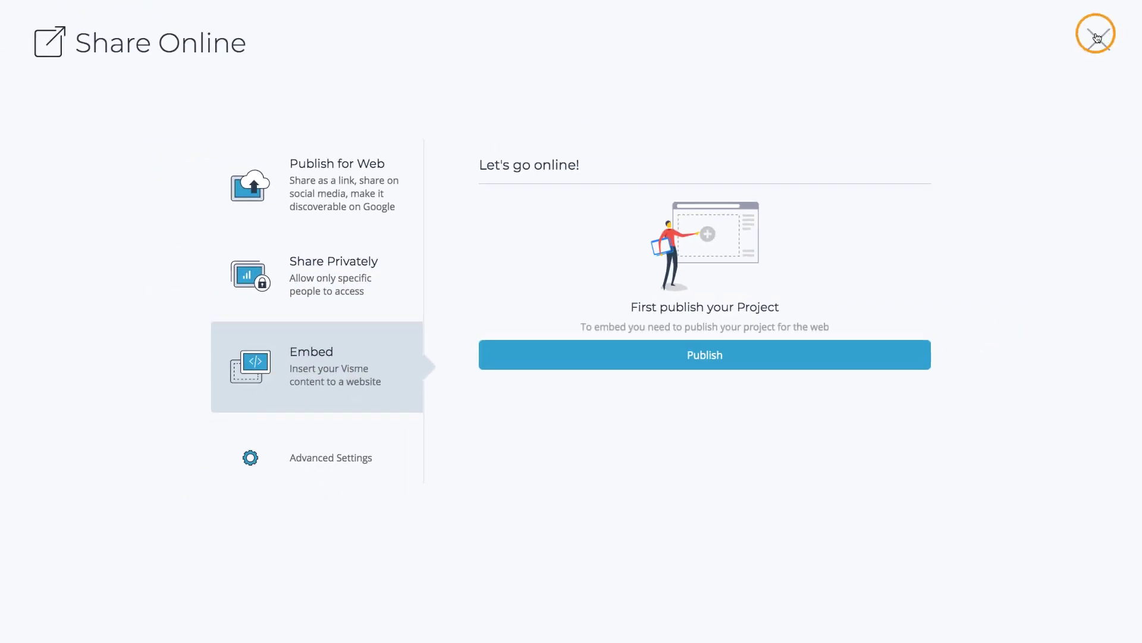
pyautogui.click(1134, 16)
pyautogui.click(1080, 22)
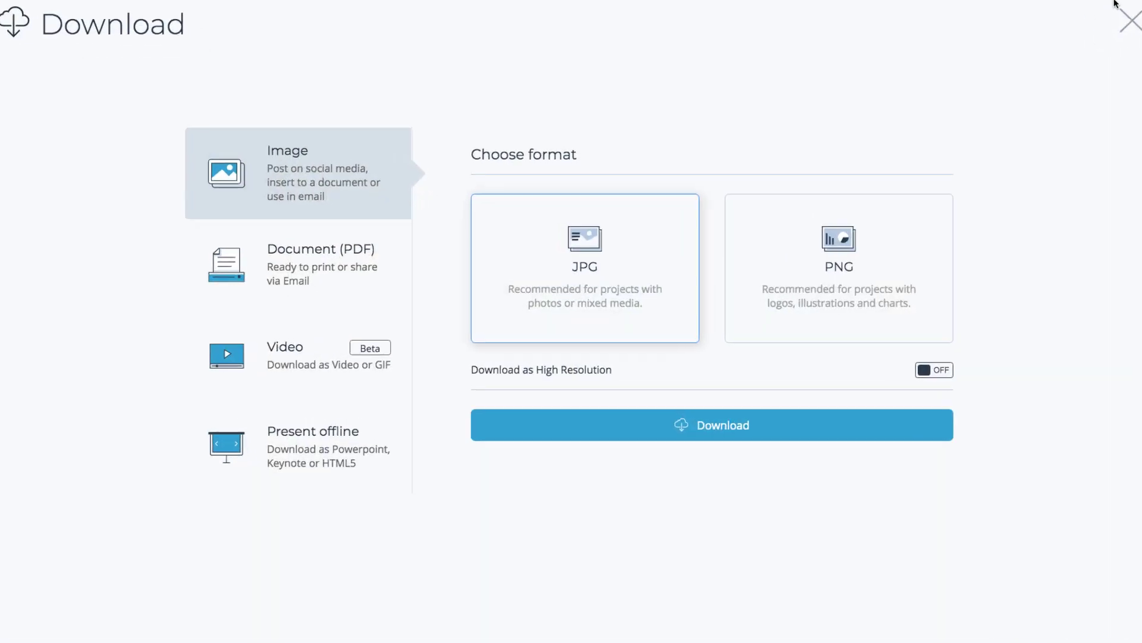
pyautogui.click(900, 250)
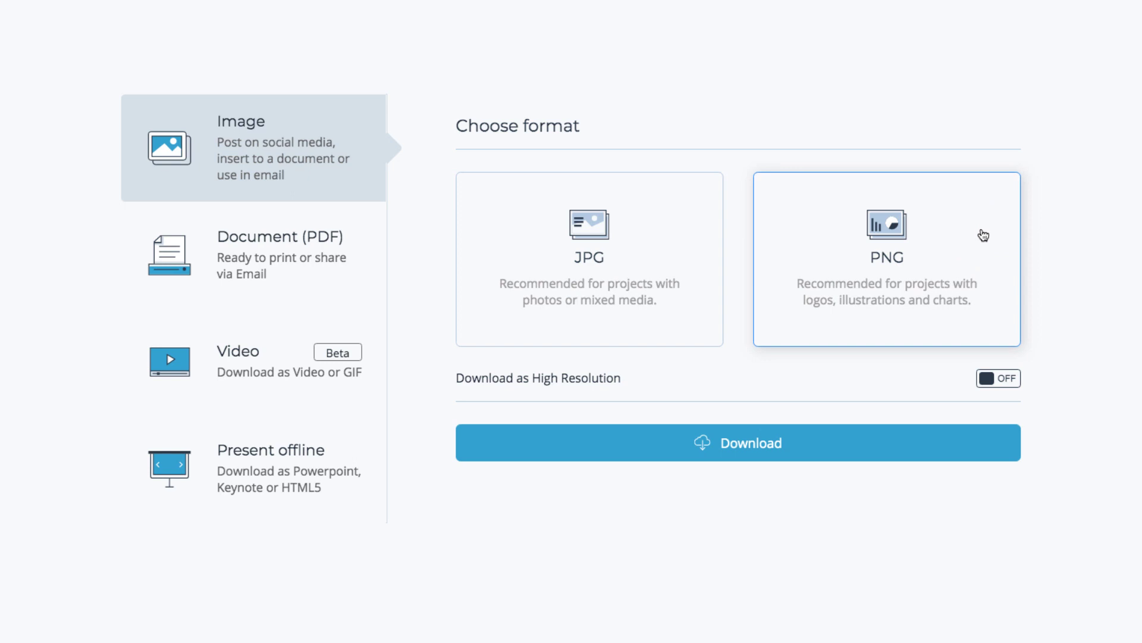
pyautogui.click(332, 248)
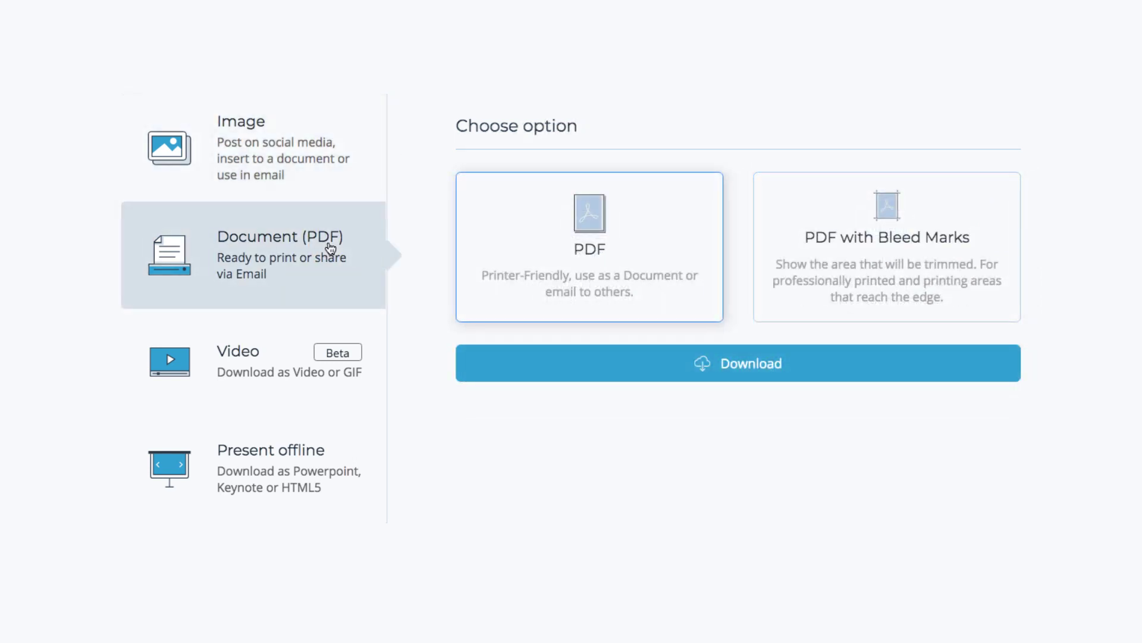
pyautogui.click(288, 459)
pyautogui.click(924, 284)
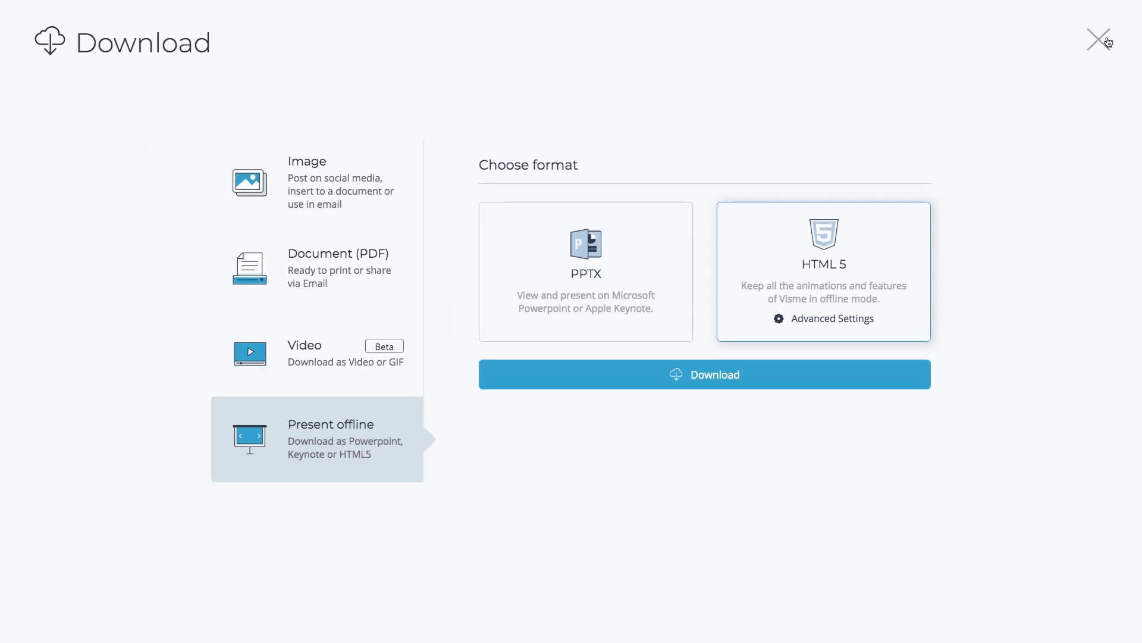
pyautogui.click(1107, 40)
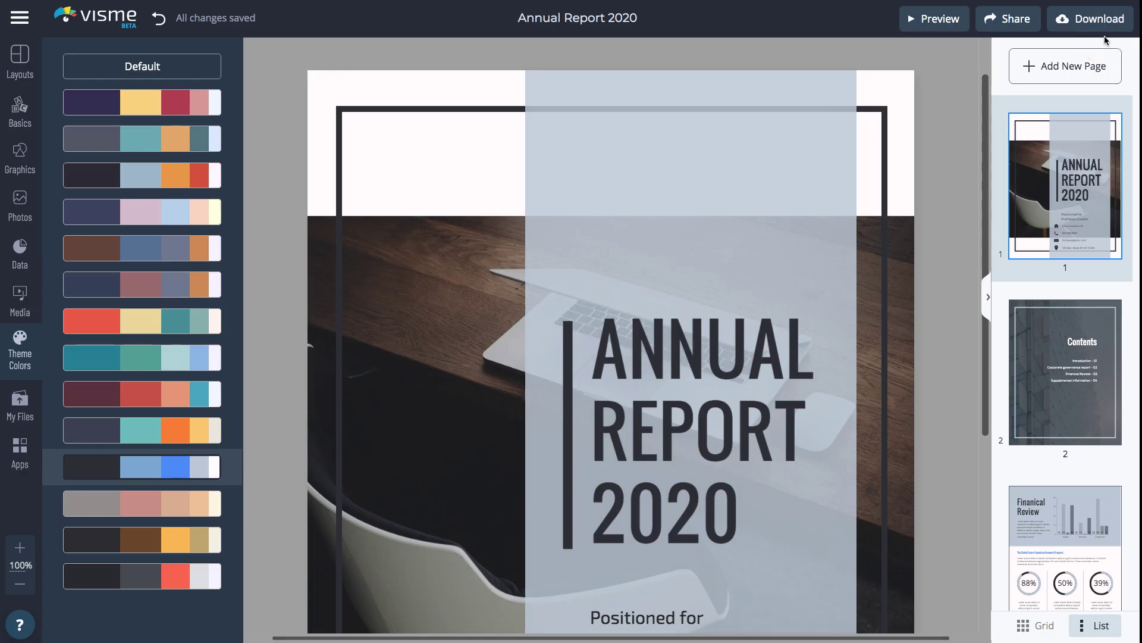